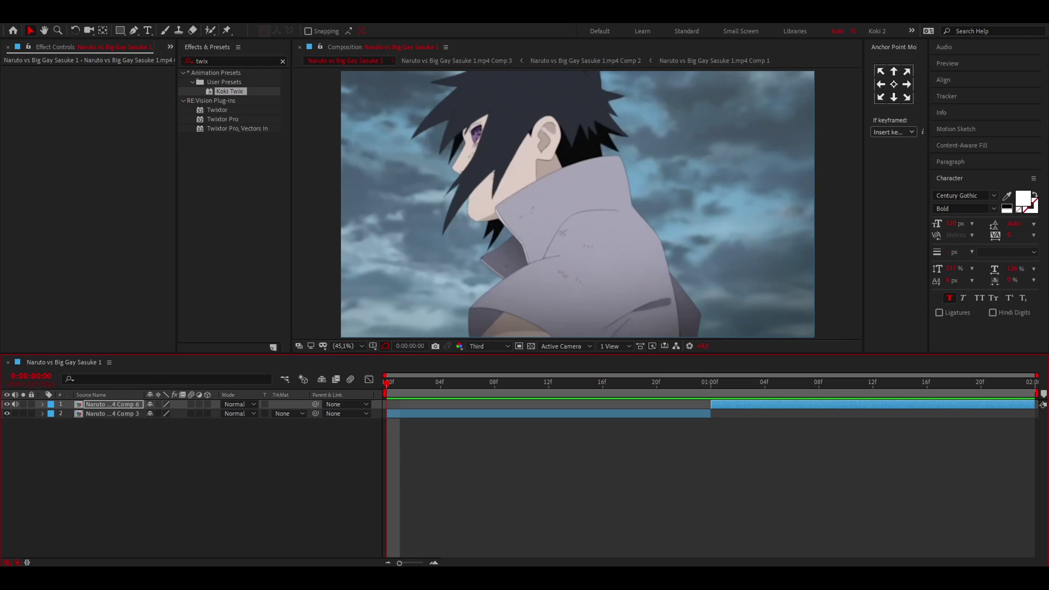
Step: Preview the two clips and add an adjustment layer directly above the first clip
key("space")
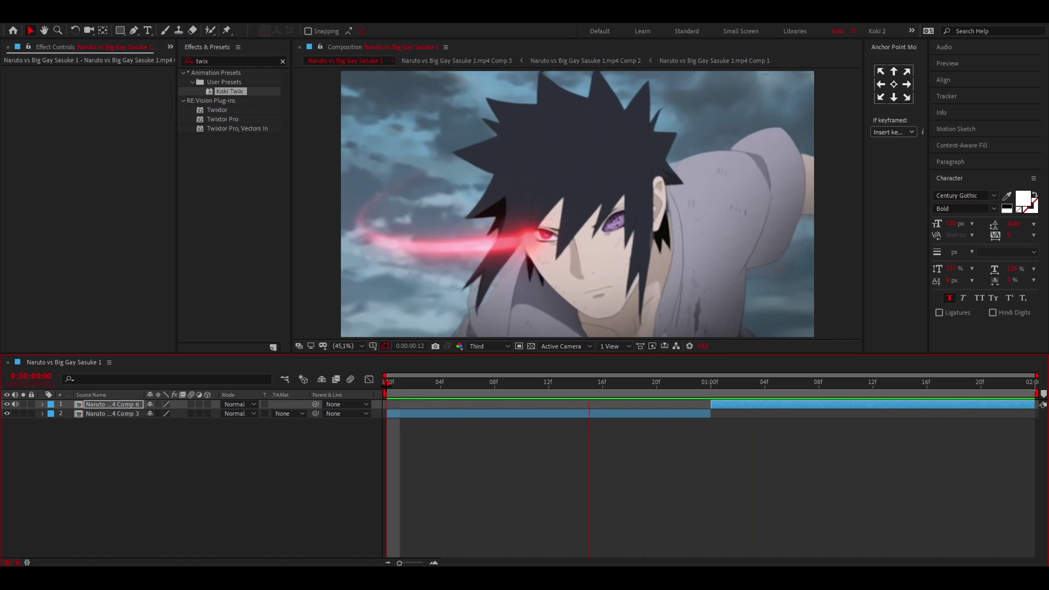
key("space")
left_click(413, 415)
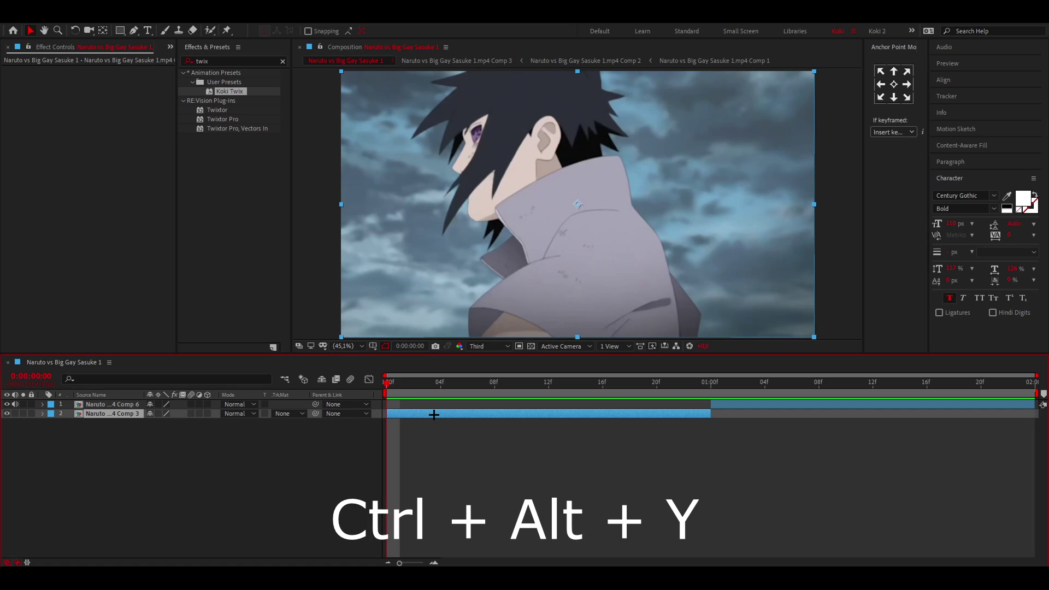
key("ctrl+alt+y")
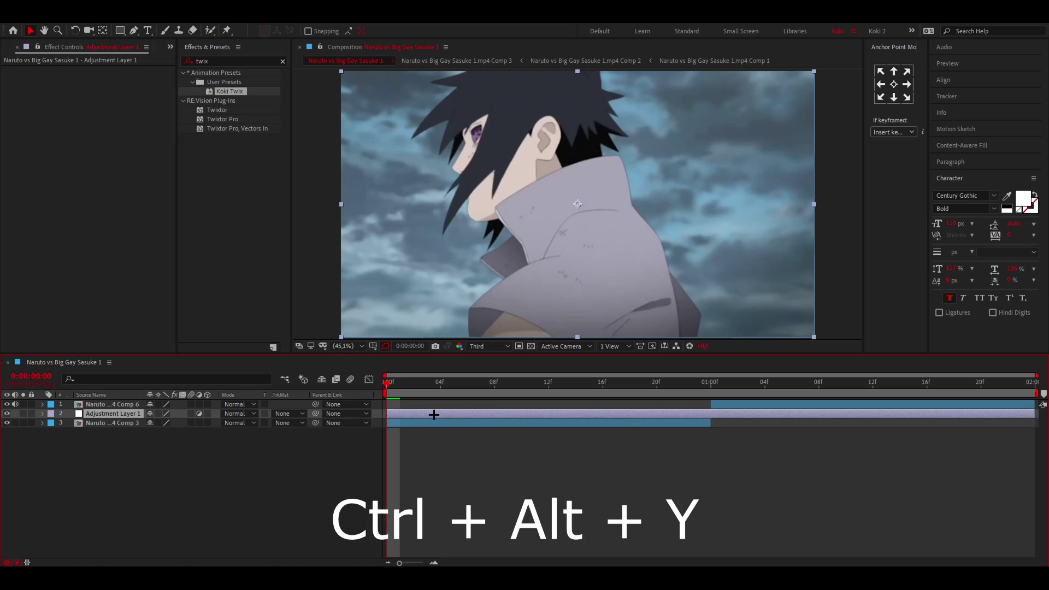
Step: Split the adjustment layer at 0:00:01:00, where the first clip ends, and delete the second part
left_click_drag(389, 382, 711, 382)
key("ctrl+shift+d")
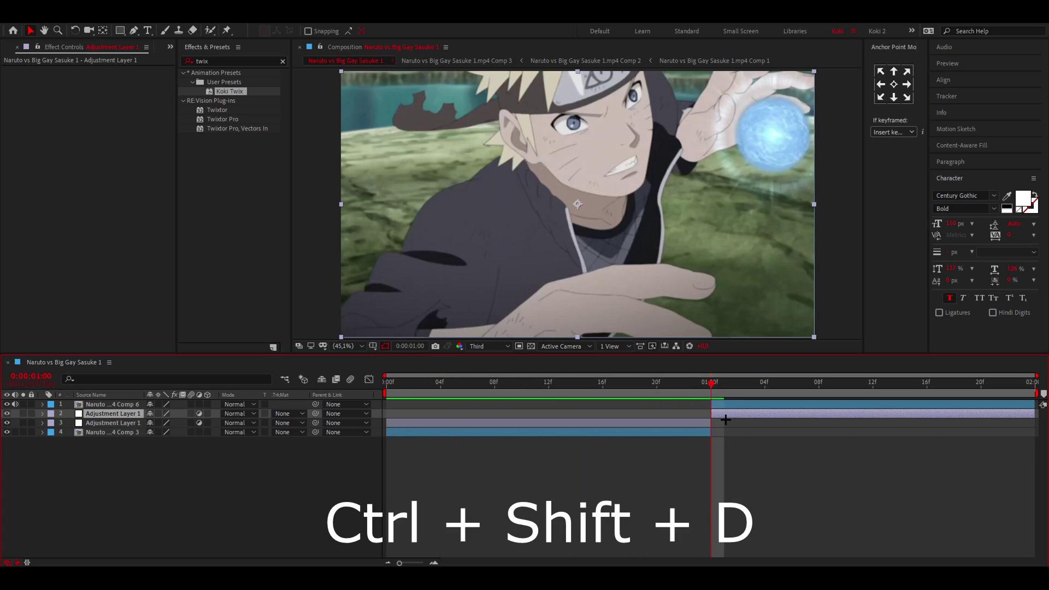
key("Delete")
left_click_drag(408, 382, 405, 410)
left_click(399, 415)
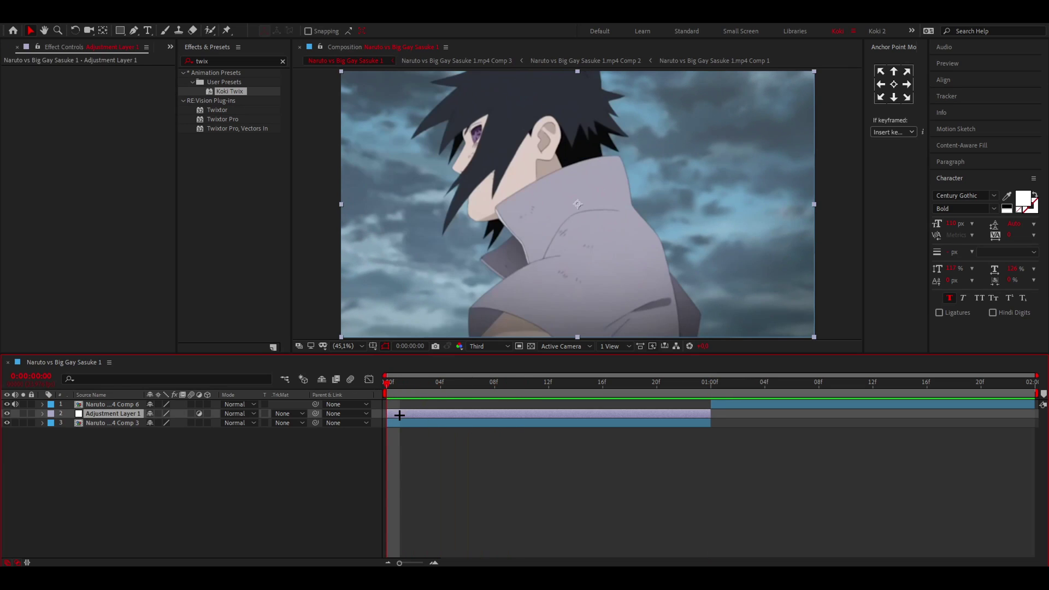
Step: Find the Video Copilot Twitch effect by searching for "twitch" and apply it to the adjustment layer
left_click(213, 60)
type("twitch")
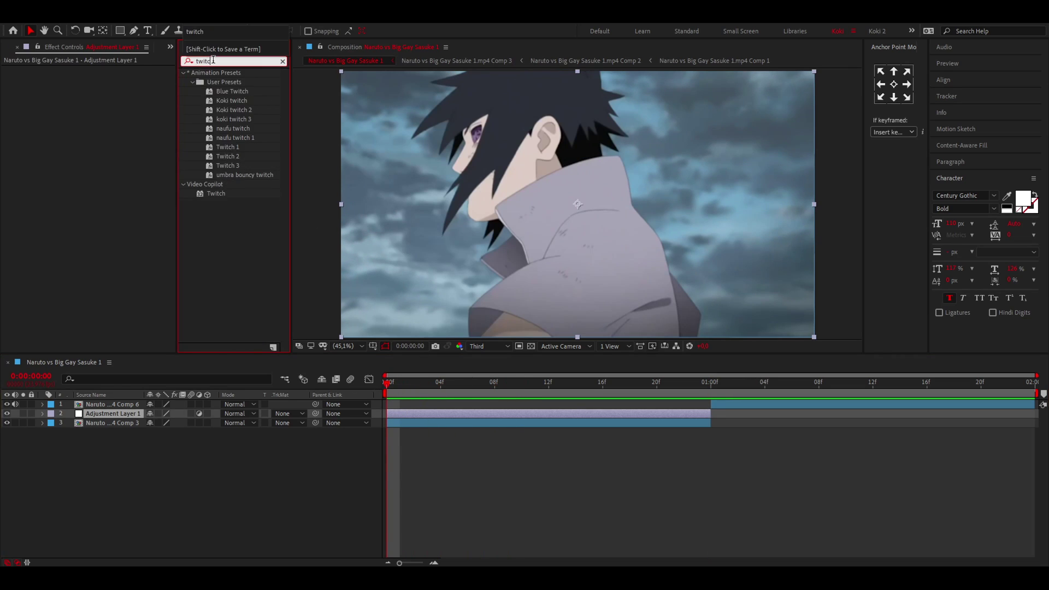
double_click(215, 194)
left_click(283, 61)
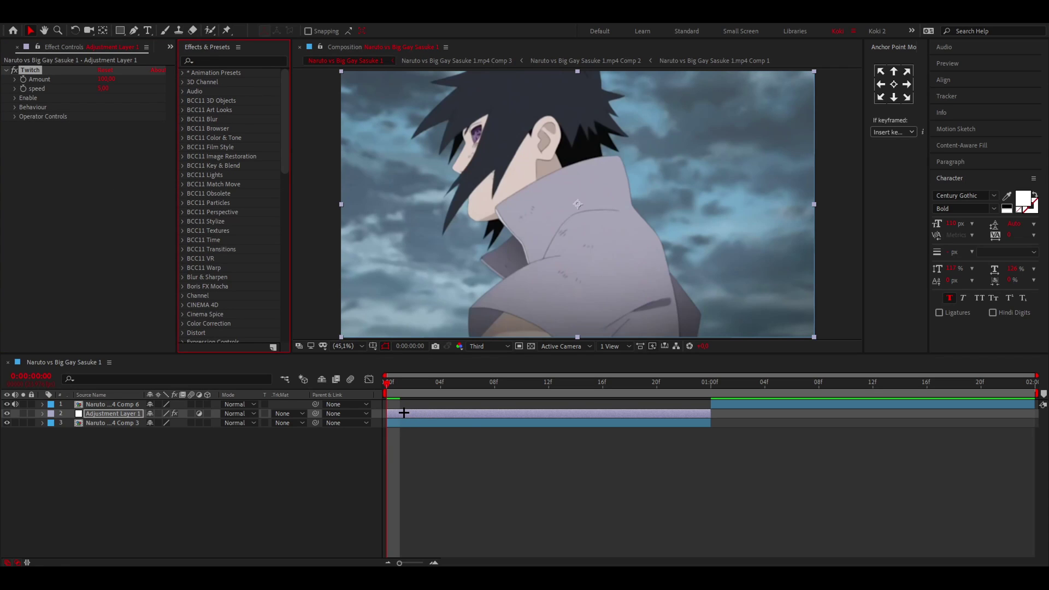
Step: Set the Twitch effect's Amount to 55 and its speed to 25
left_click(105, 83)
type("55")
left_click(107, 139)
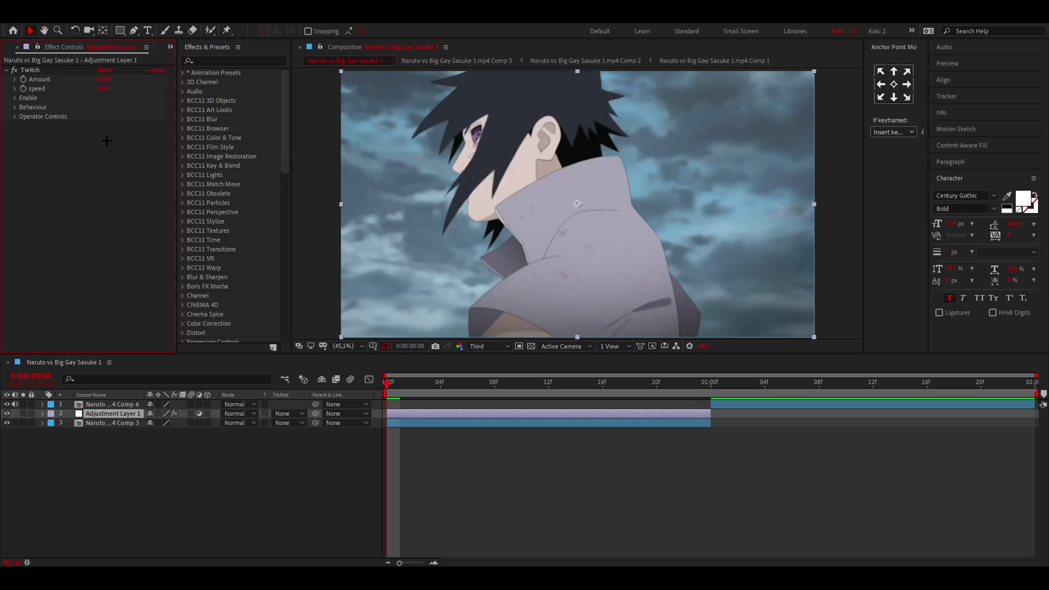
left_click(104, 89)
left_click(125, 146)
Step: Enable the Slide operator of the Twitch effect
left_click(14, 98)
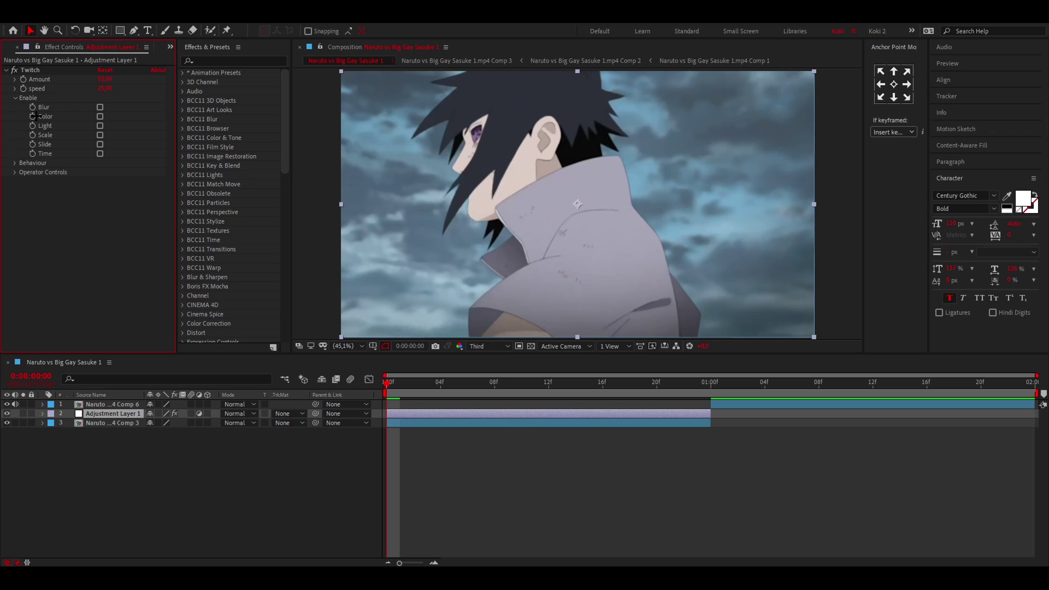
left_click(100, 144)
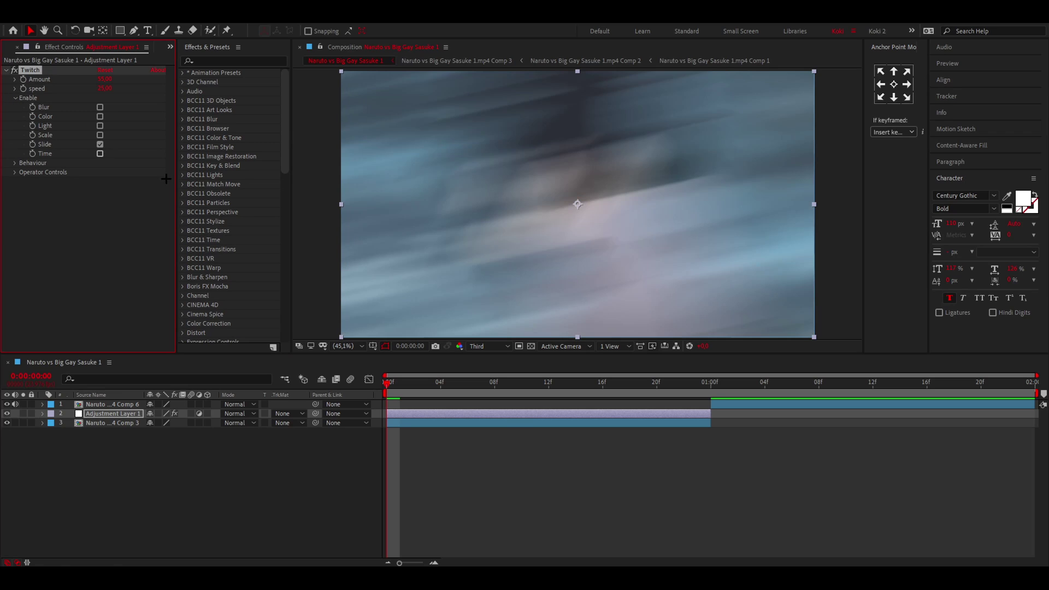
left_click(14, 97)
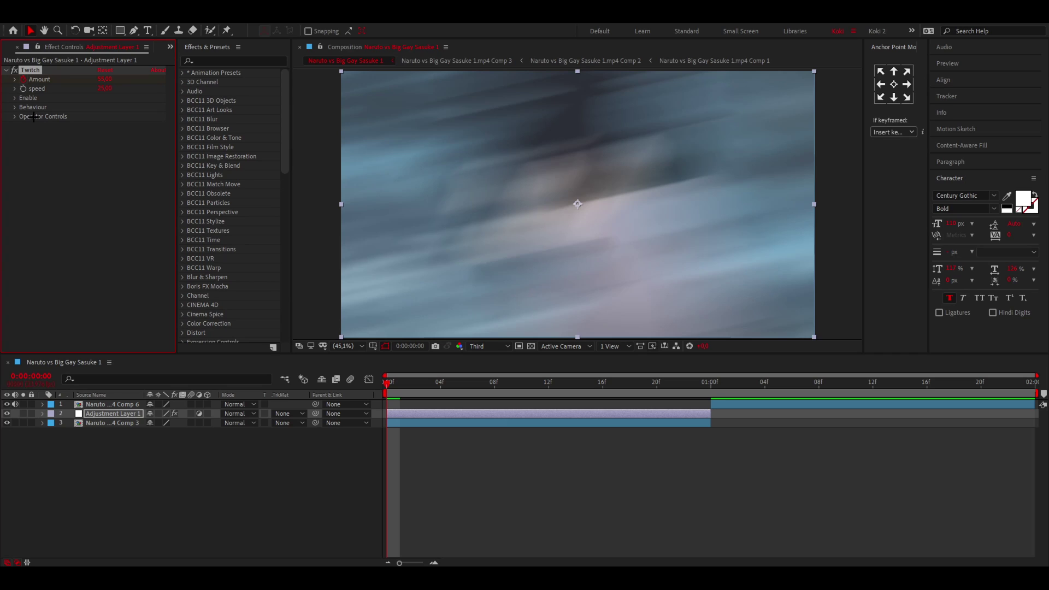
Step: Animate the Twitch Amount from its first-frame keyframe down to 0 at 0:00:01:00 and preview the result
key("u")
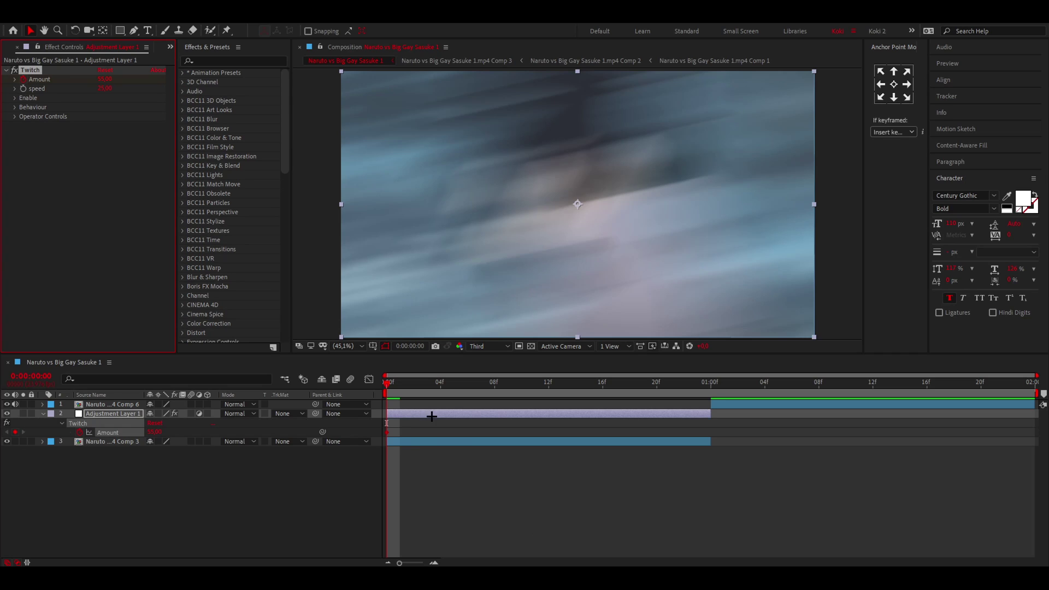
left_click_drag(390, 383, 709, 389)
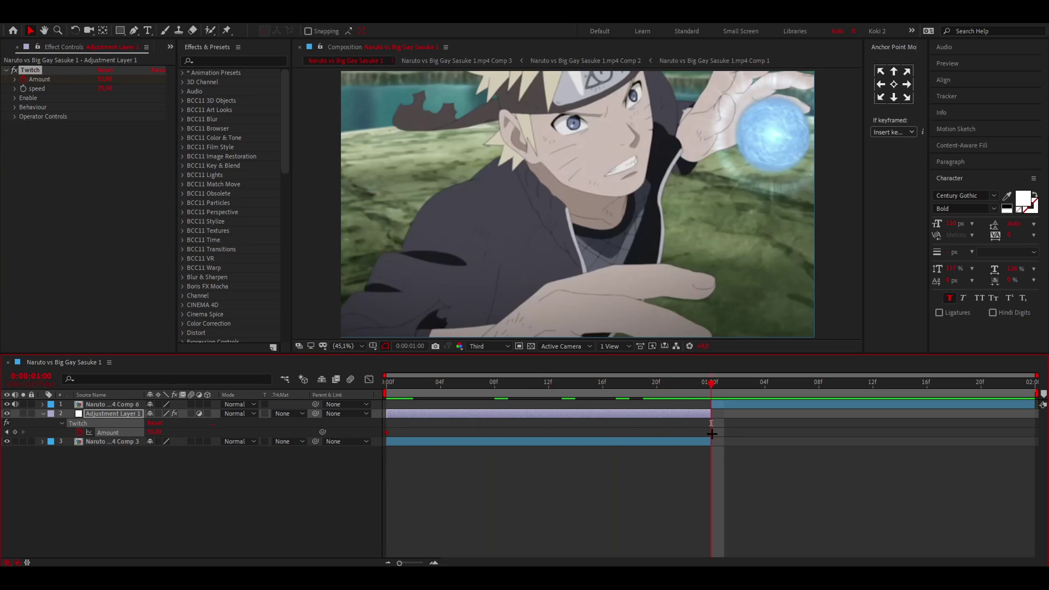
left_click(155, 431)
type("0")
key("Return")
key("space")
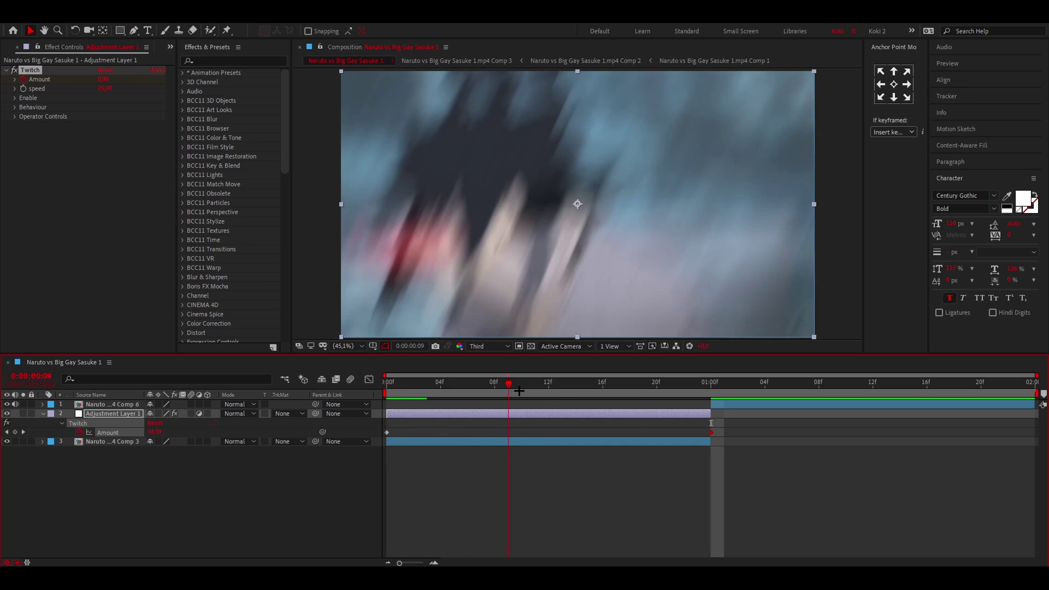
key("space")
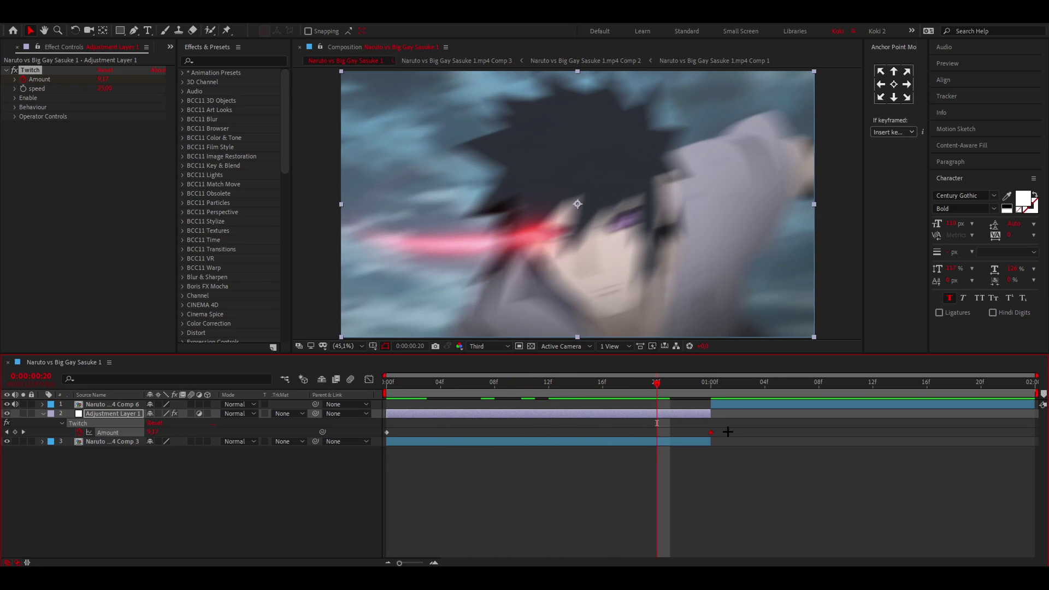
Step: Easy-ease both Amount keyframes and shape the value graph into a steep initial drop that flattens out towards 0
left_click_drag(728, 429, 379, 437)
key("F9")
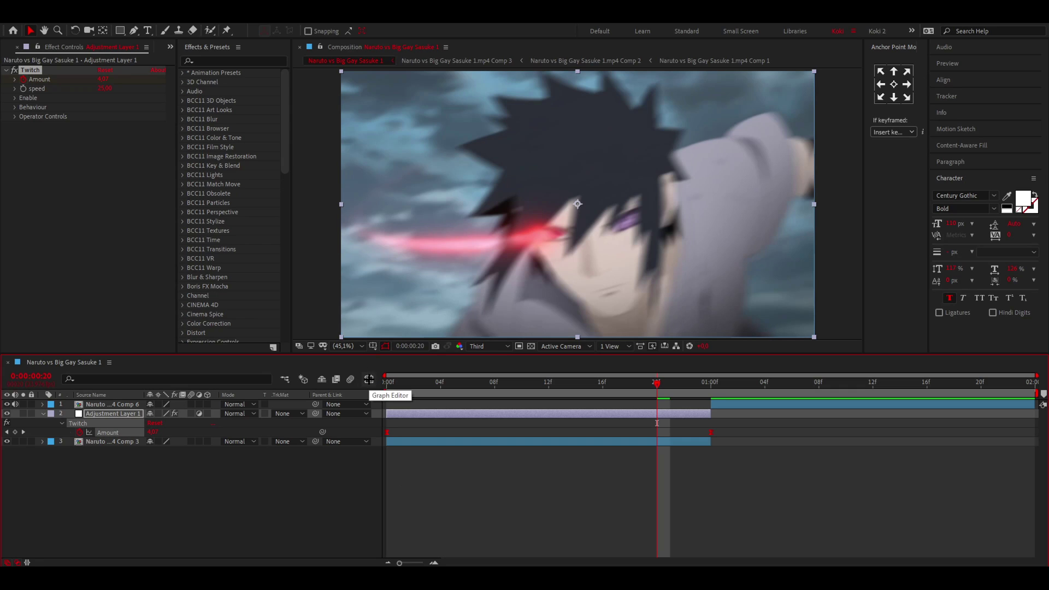
left_click(369, 379)
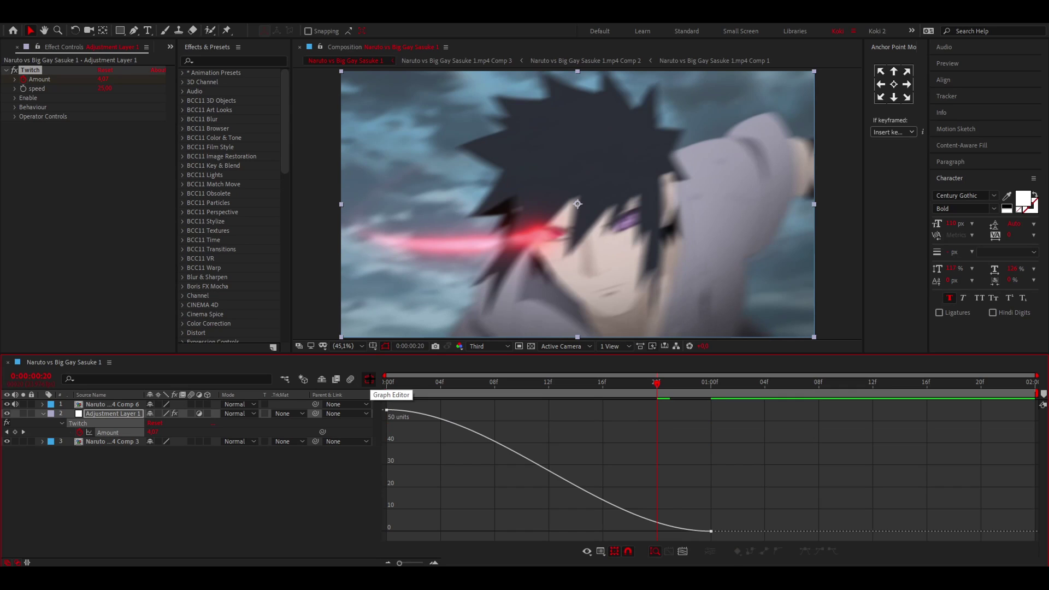
right_click(555, 430)
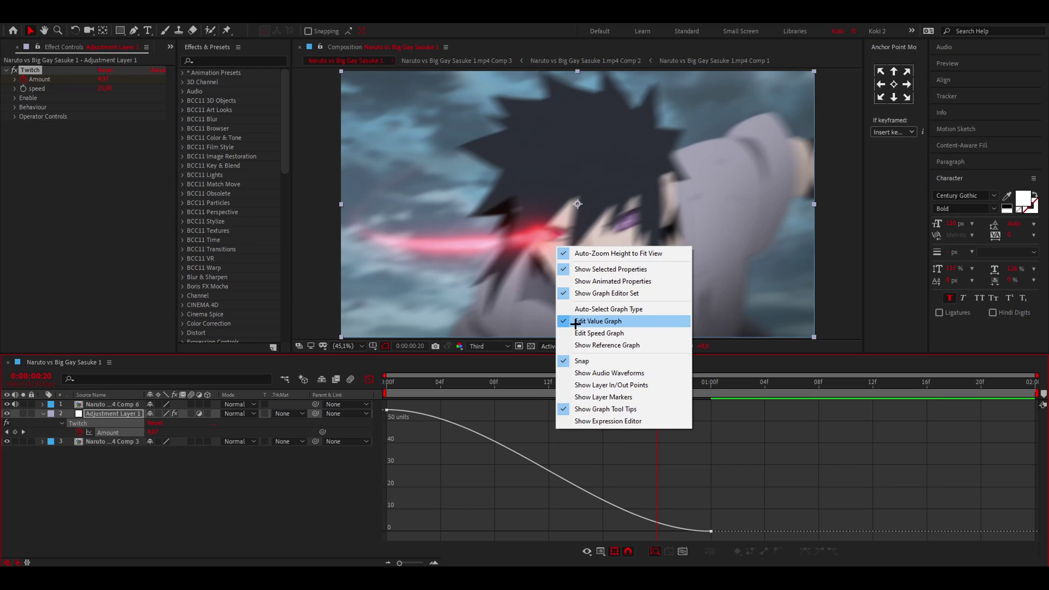
left_click(430, 404)
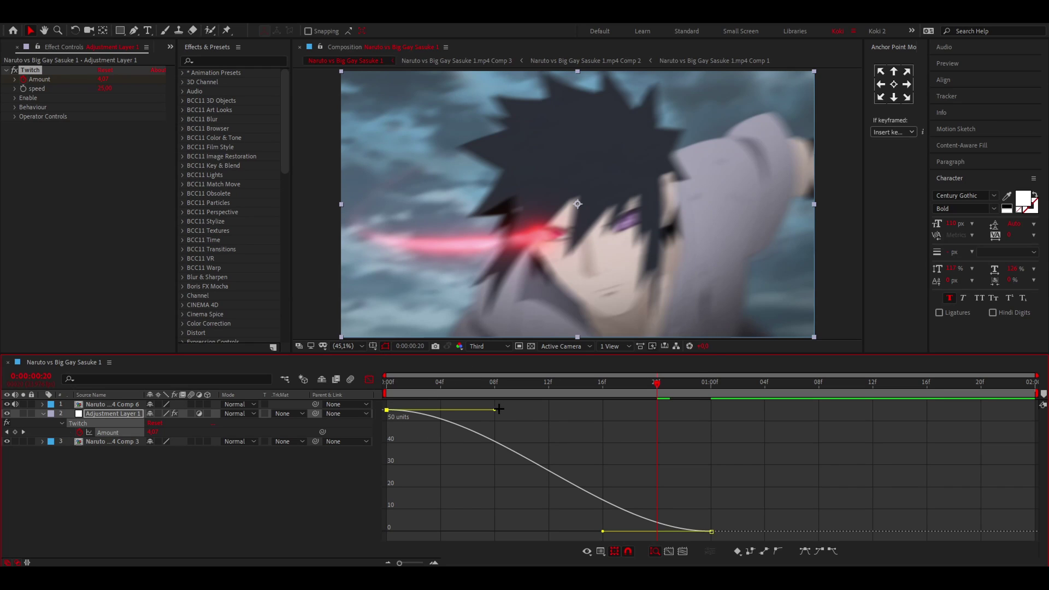
left_click_drag(495, 411, 323, 531)
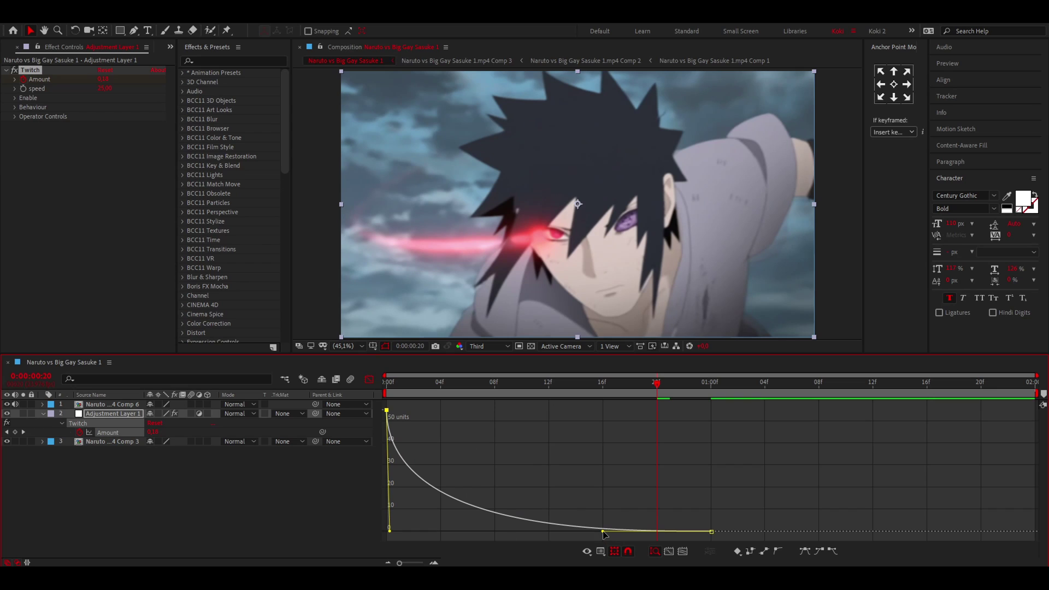
left_click_drag(602, 531, 351, 529)
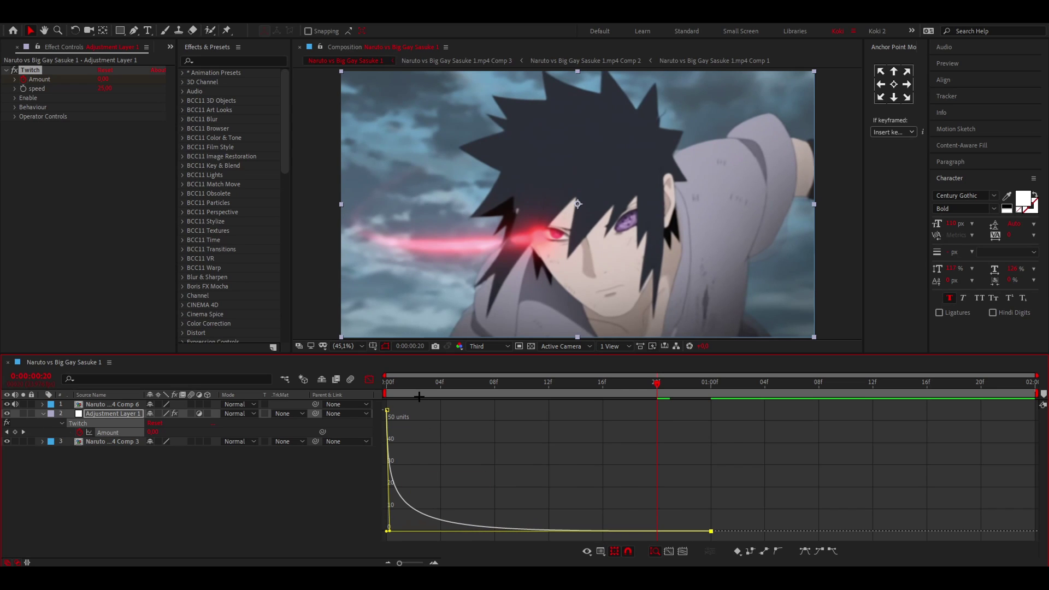
Step: Preview the eased twitch from the start, close the graph editor and collapse the layer's keyframes
left_click_drag(405, 389, 448, 394)
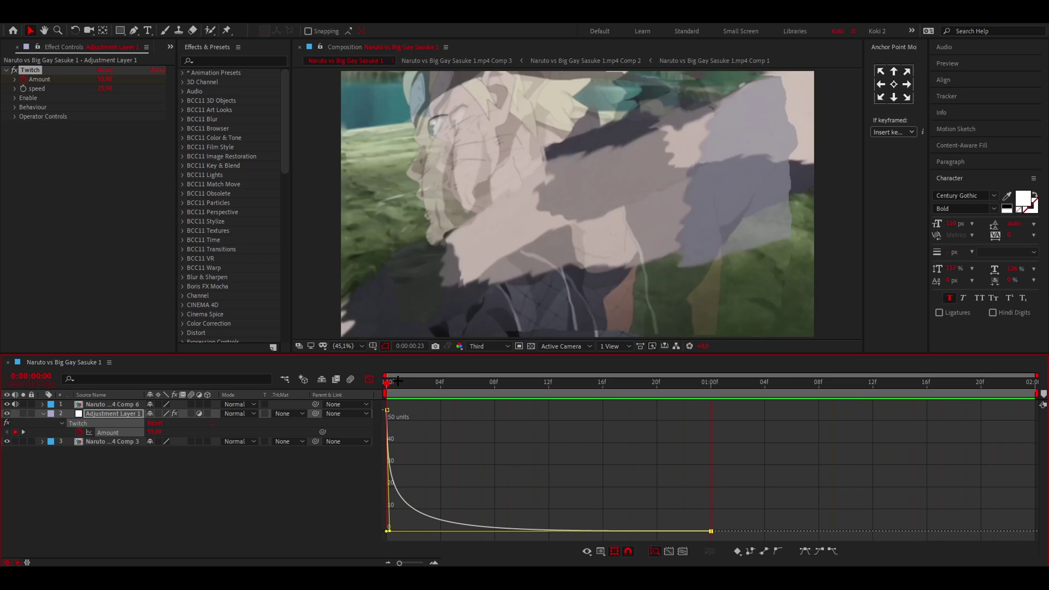
key("space")
left_click_drag(385, 383, 457, 392)
key("Home")
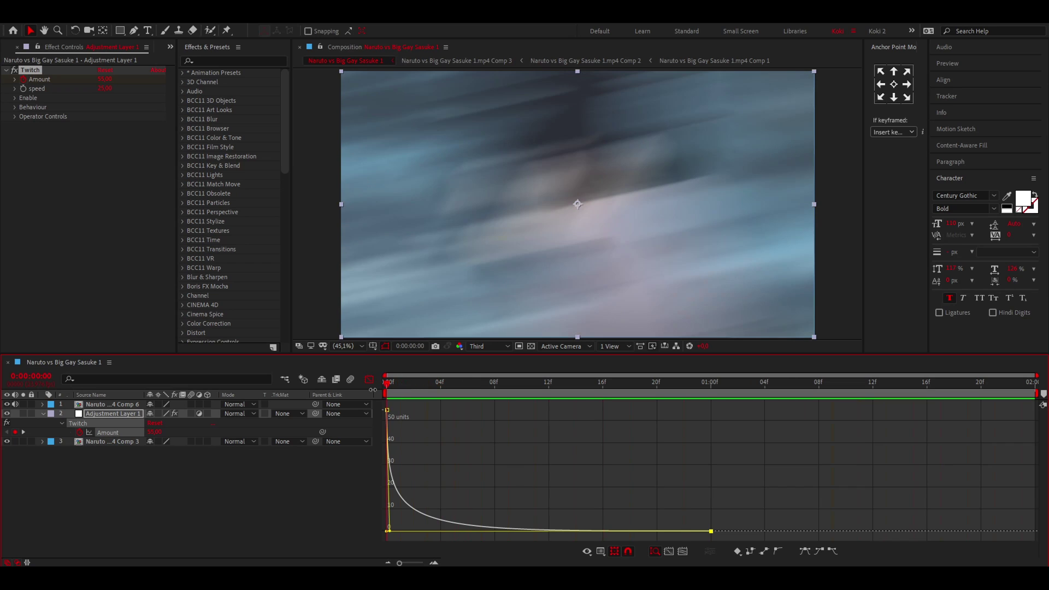
key("shift+F3")
key("u")
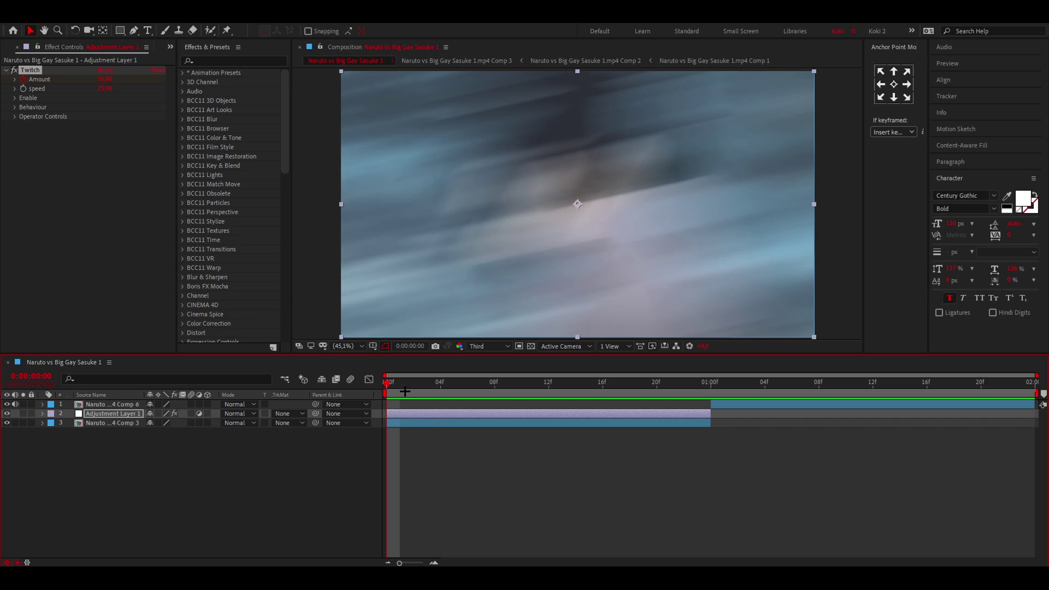
Step: Reveal the Slide operator controls, try a Slide Spread of 0 in a preview, and restore it to 1
left_click(15, 116)
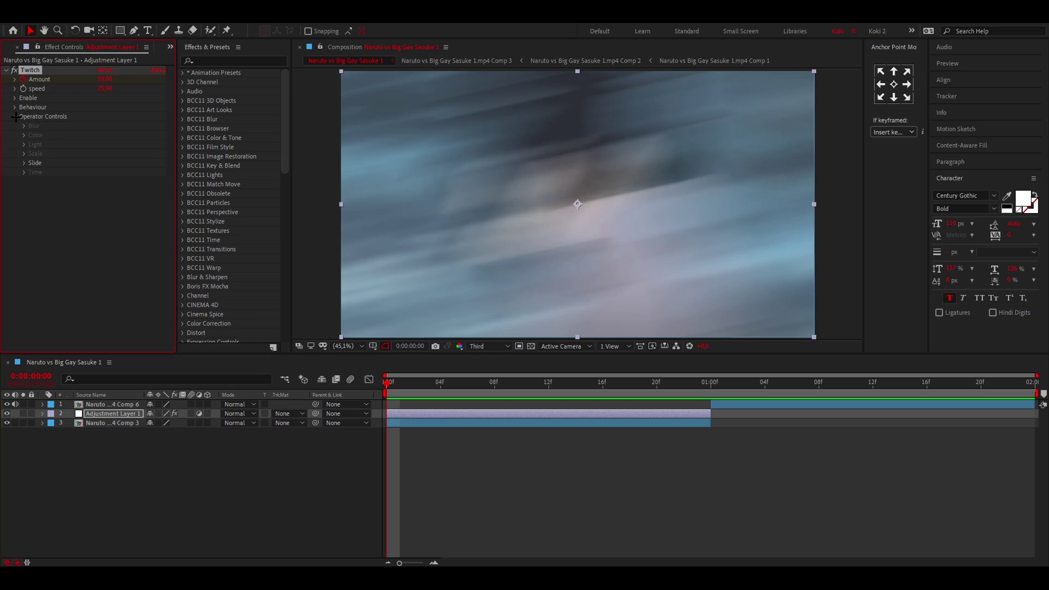
left_click(23, 163)
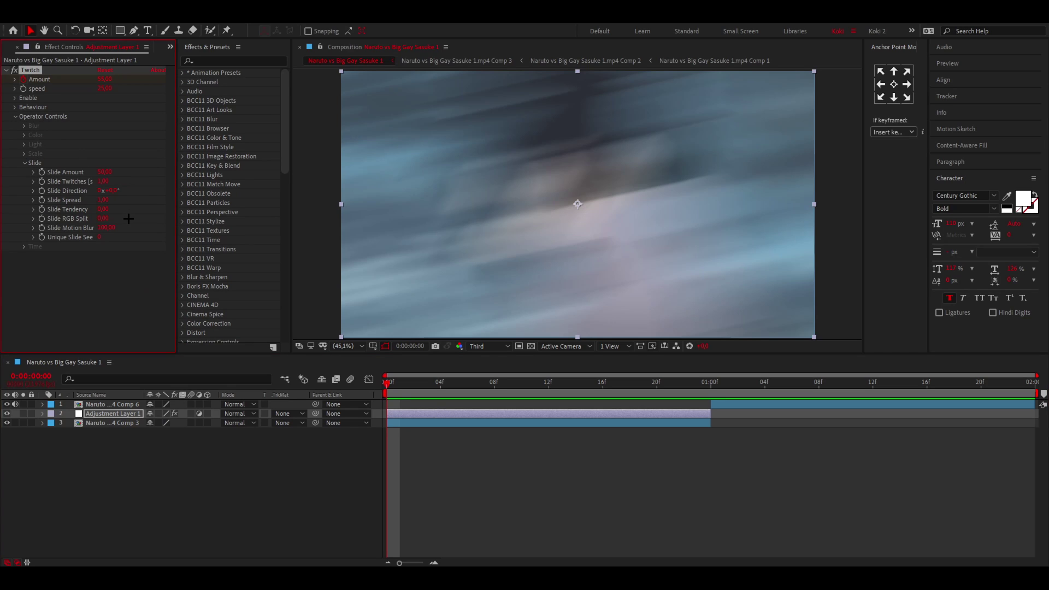
mouse_move(107, 172)
left_mouse_down()
mouse_move(60, 171)
mouse_move(104, 174)
mouse_move(135, 191)
mouse_move(82, 181)
mouse_move(127, 196)
mouse_move(44, 202)
left_mouse_up()
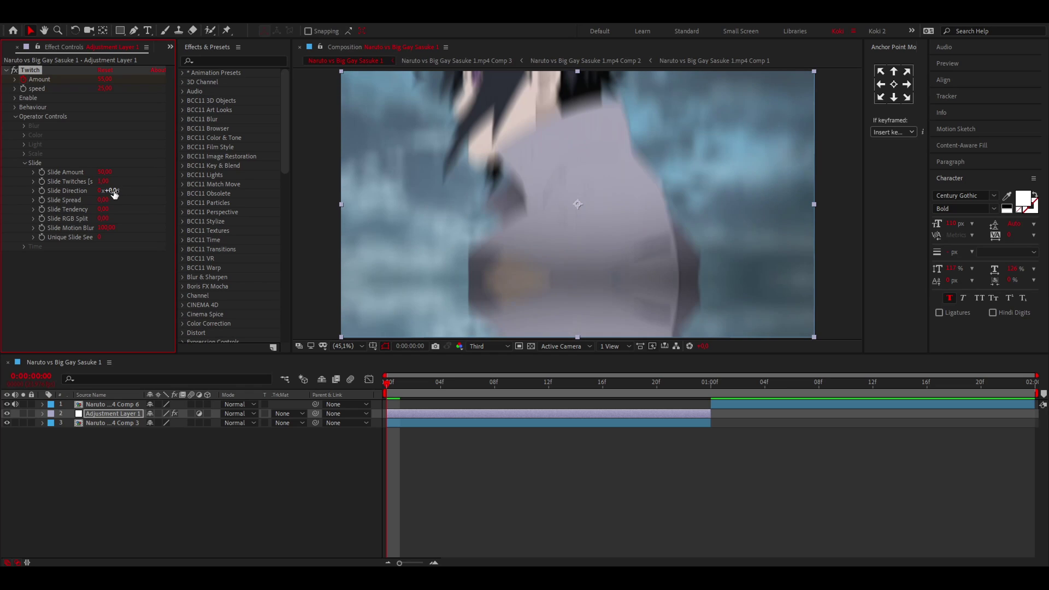
key("space")
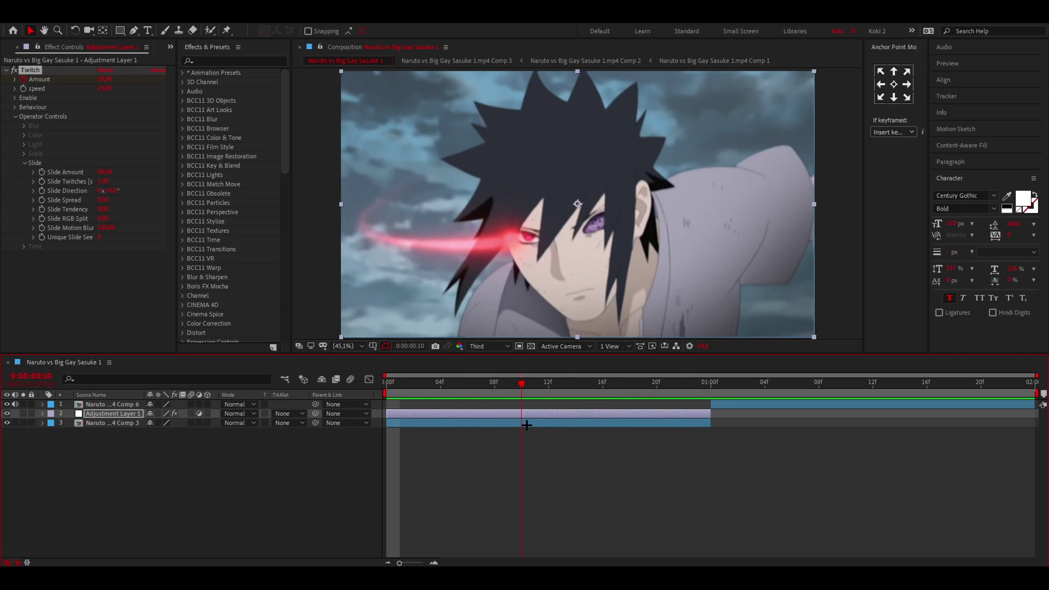
key("space")
left_click_drag(105, 201, 192, 204)
mouse_move(389, 385)
left_mouse_down()
mouse_move(573, 380)
mouse_move(388, 373)
left_mouse_up()
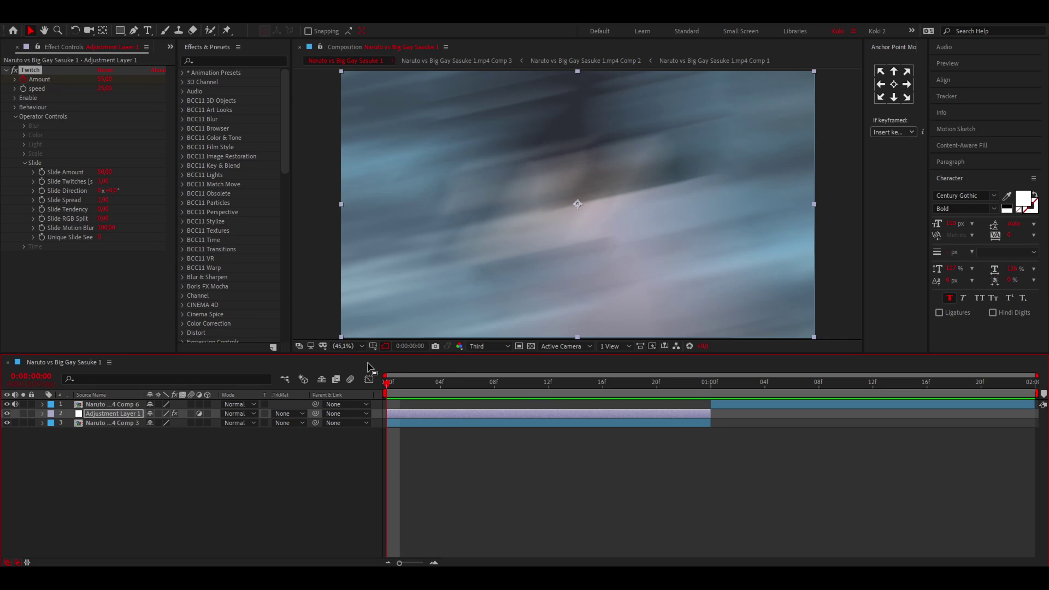
Step: Try adding Slide RGB Split to the twitch, check several frames, and undo it
left_click_drag(102, 218, 128, 218)
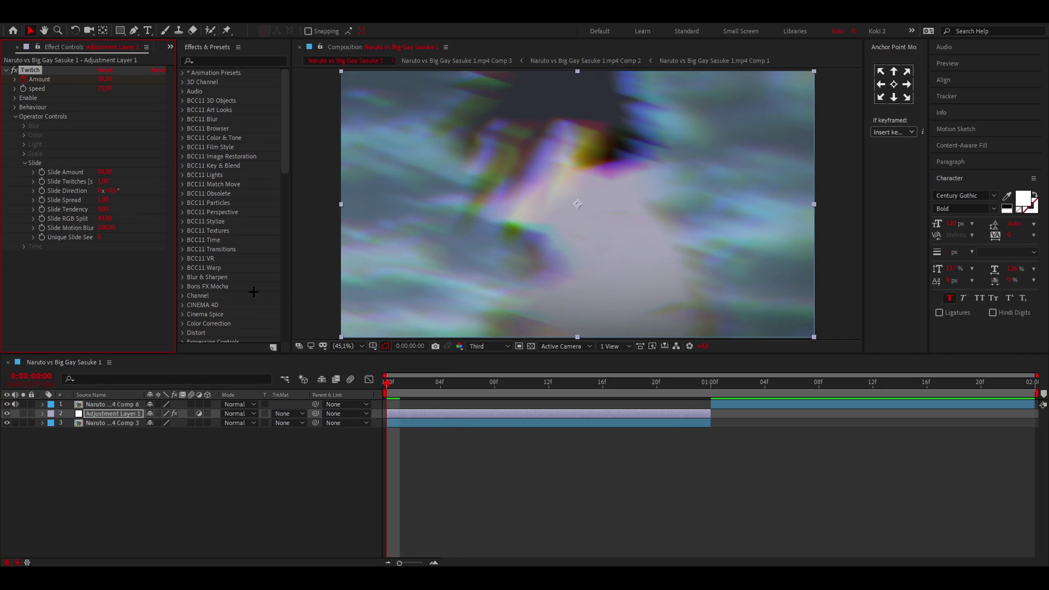
left_click_drag(386, 378, 441, 393)
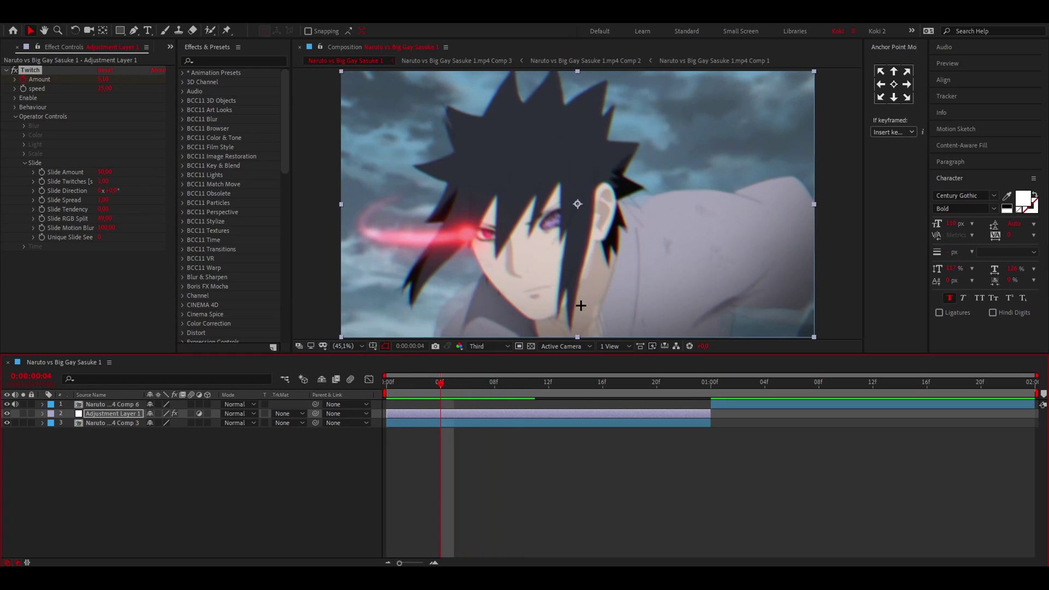
key("ctrl+z")
Step: Reduce the Slide Motion Blur, set Slide Spread to 0, and preview the vertical slide
left_click_drag(110, 227, 51, 227)
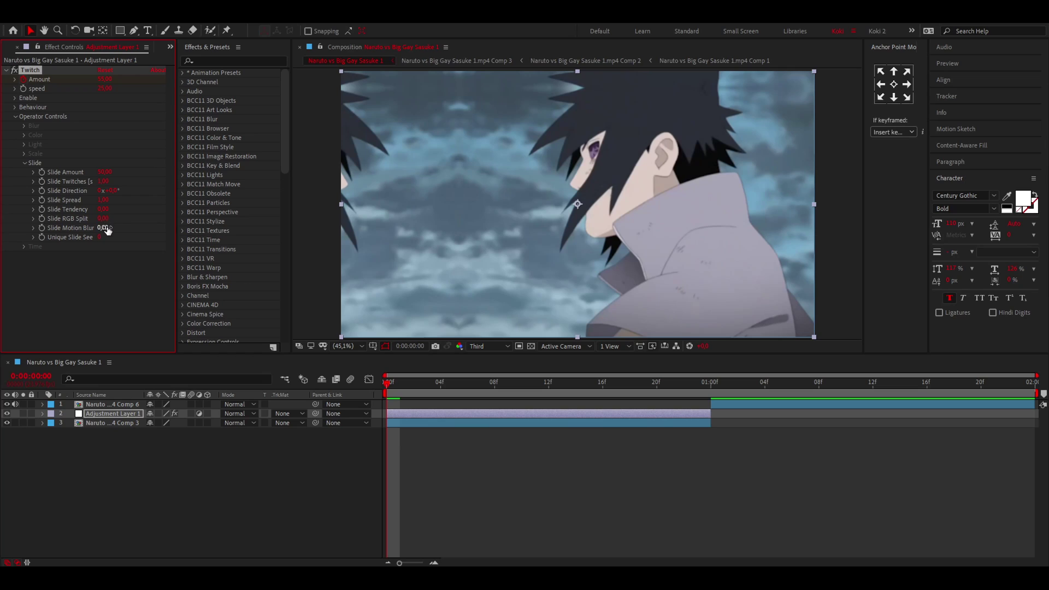
left_click(109, 228)
key("Return")
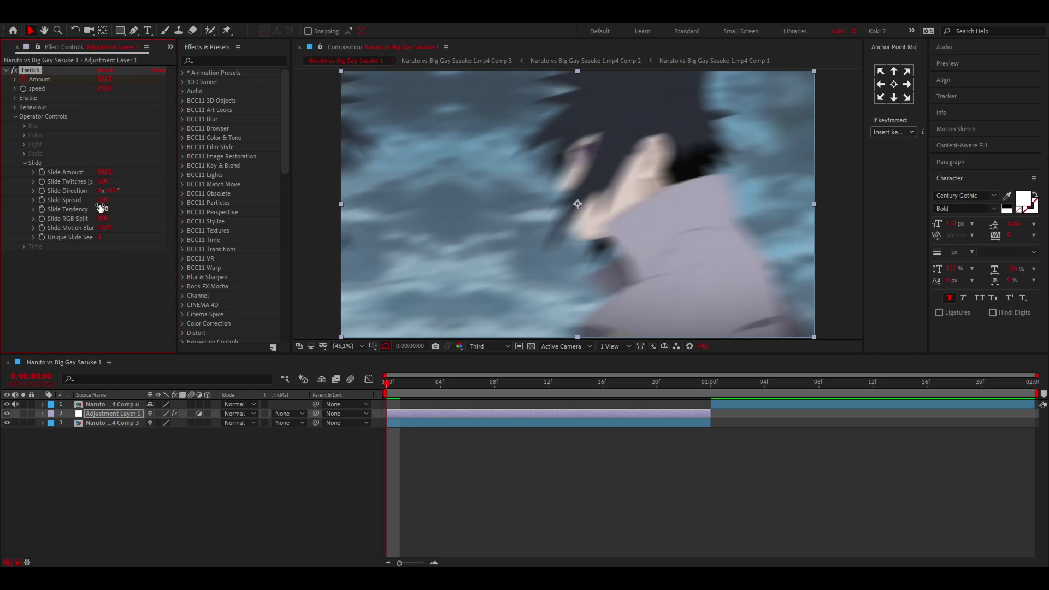
left_click_drag(103, 201, 32, 207)
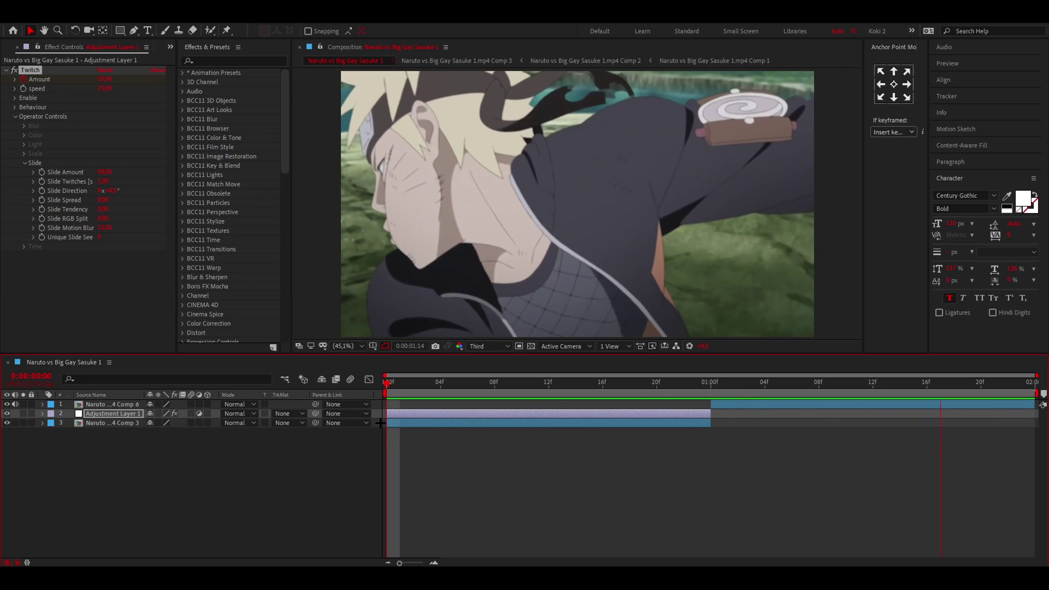
left_click(410, 421)
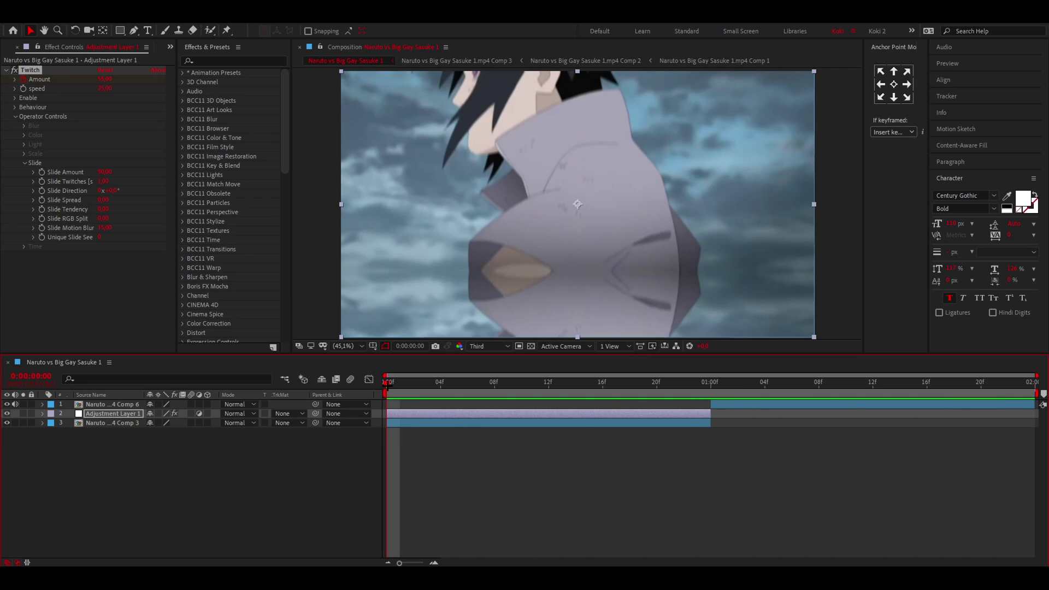
Step: Set the first adjustment layer's Slide Amount to 75 and preview the stronger slide from the start
left_click(409, 384)
left_click_drag(409, 387, 384, 403)
left_click(104, 172)
type("75")
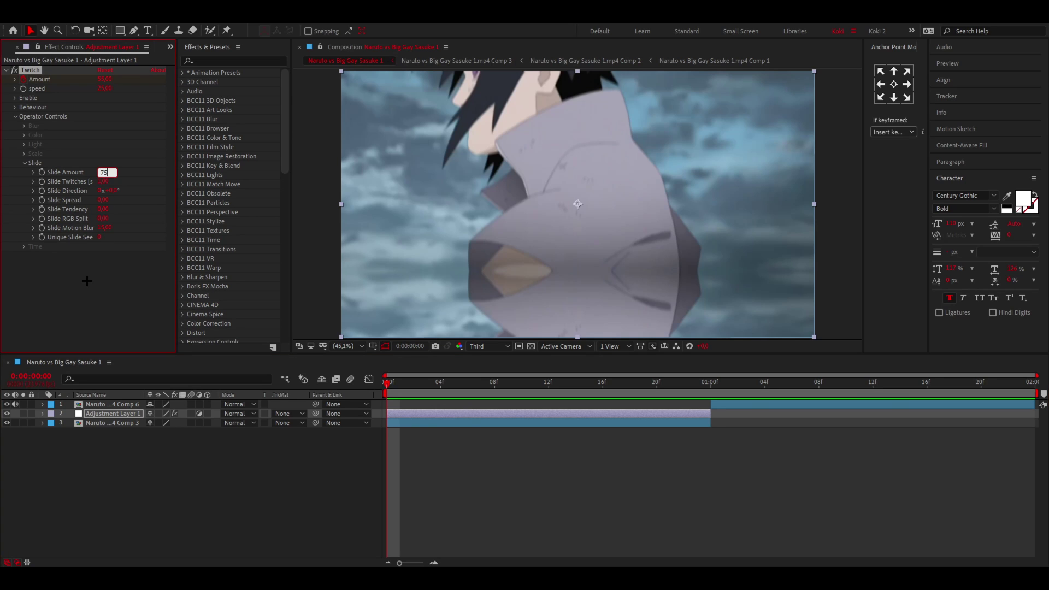
left_click(87, 281)
key("space")
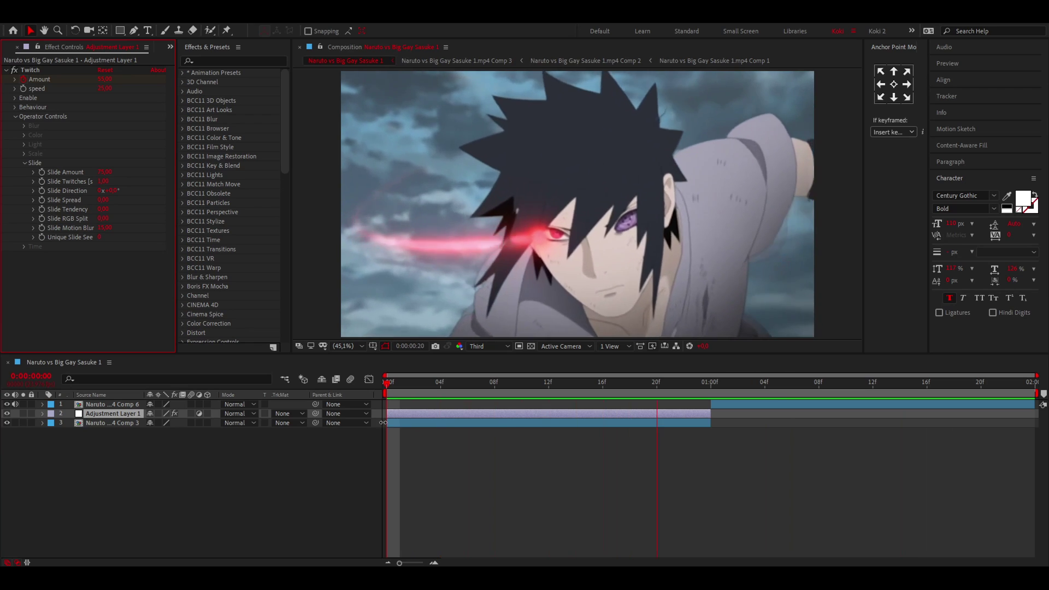
key("space")
Step: Examine the first adjustment layer's Twitch Amount curve, play the transition again, and collapse its keyframes
key("u")
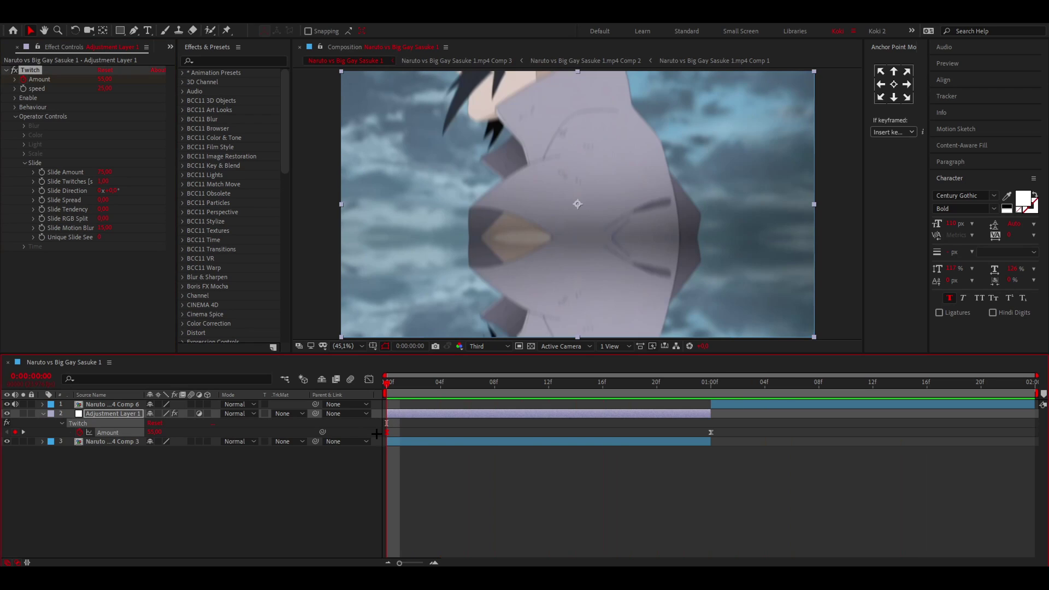
left_click(369, 379)
left_click_drag(389, 521, 390, 506)
key("space")
key("space")
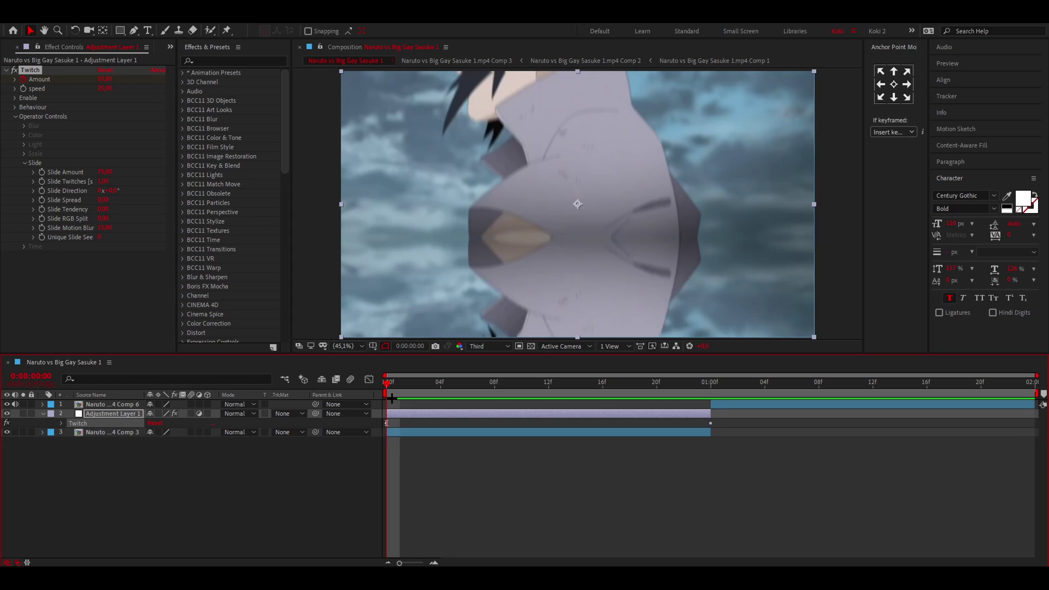
key("u")
Step: Add a second adjustment layer above the clips, working from the cut at 0:00:01:00
left_click_drag(385, 381, 682, 404)
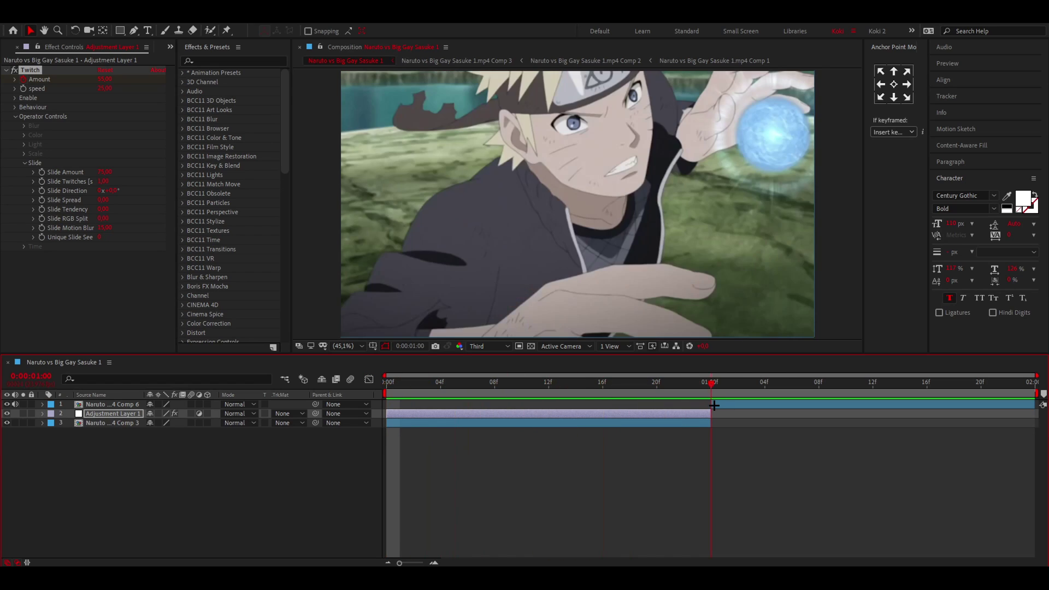
mouse_move(713, 406)
left_mouse_down()
mouse_move(387, 399)
mouse_move(632, 421)
mouse_move(711, 406)
left_mouse_up()
left_click(715, 405)
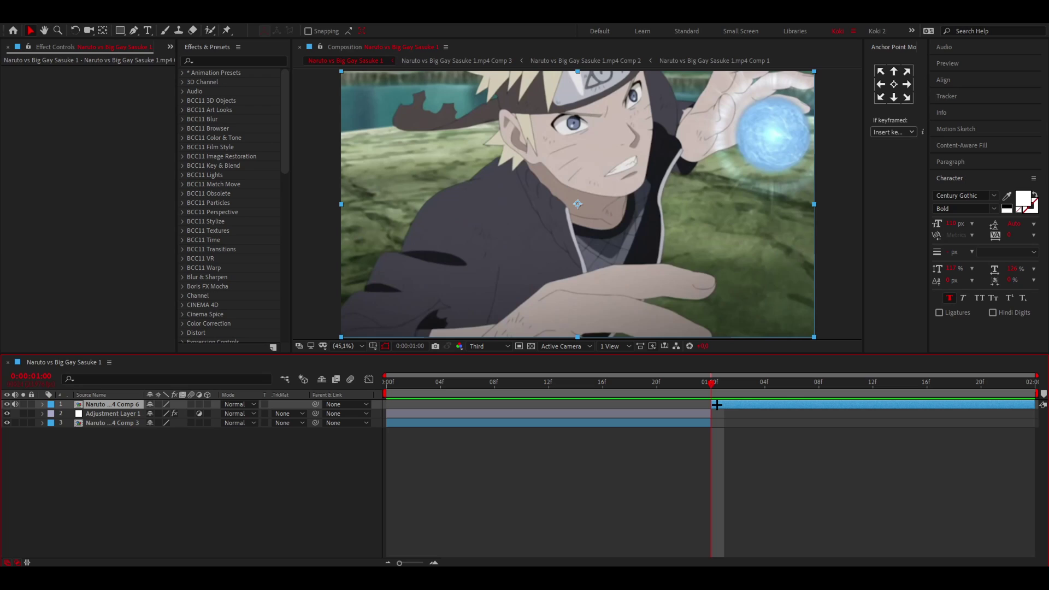
key("ctrl+alt+y")
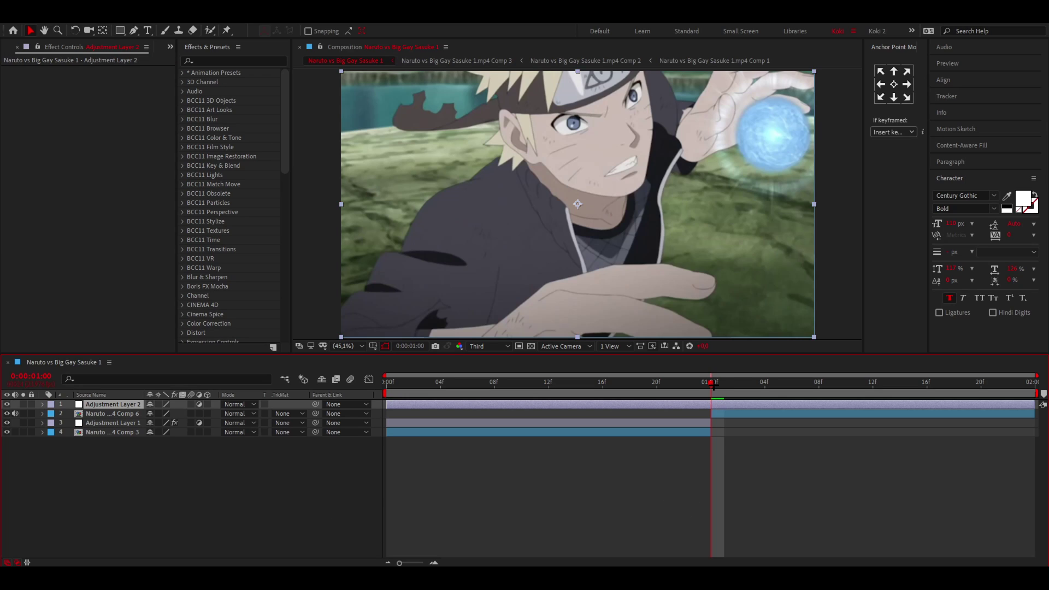
Step: Split the new adjustment layer at 0:00:00:18, delete its earlier part, and play the remaining section
left_click_drag(713, 387, 630, 384)
key("ctrl+shift+d")
left_click(621, 413)
key("Delete")
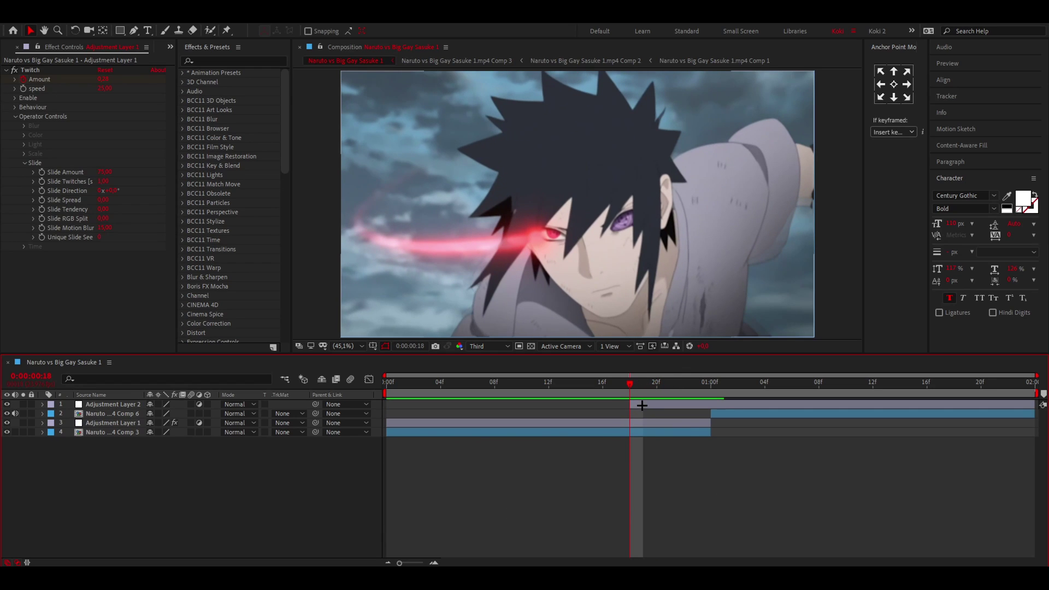
left_click(641, 405)
key("space")
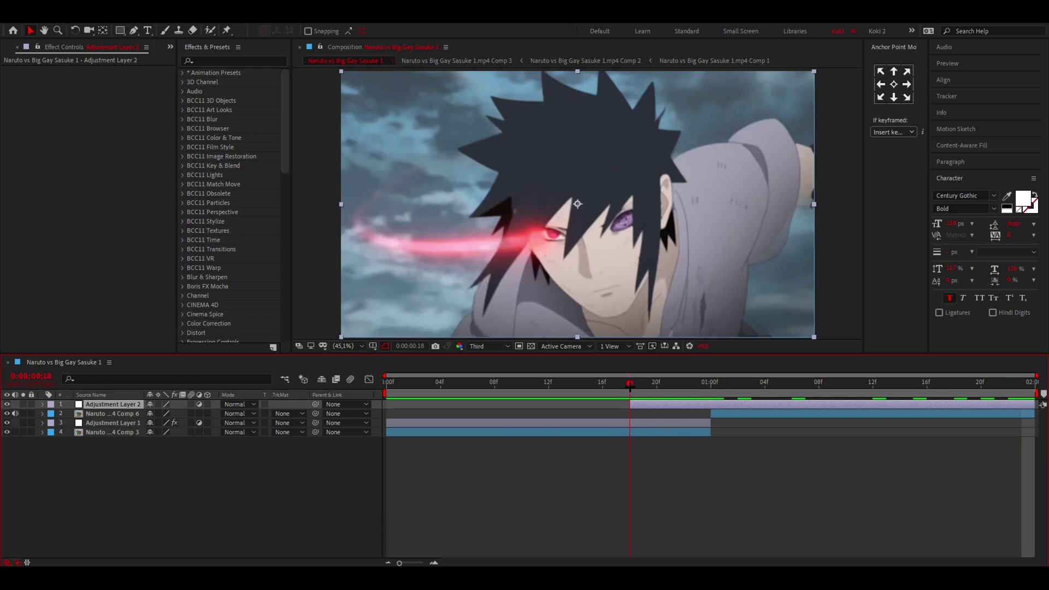
Step: Apply Twitch with Slide enabled to the second adjustment layer, setting Amount to 55 and Slide Amount to 75
left_click(229, 61)
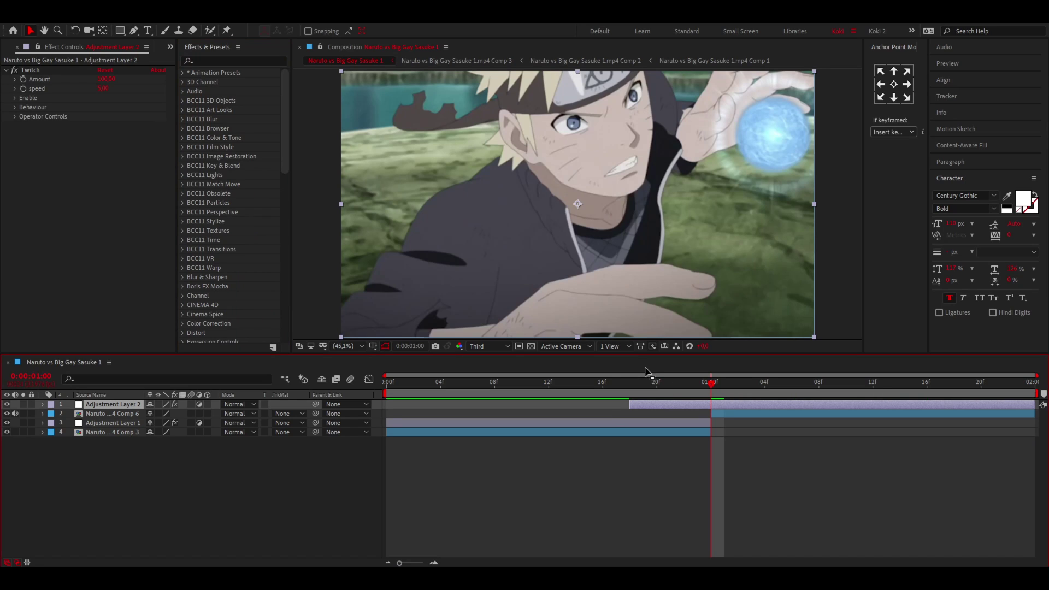
left_click(106, 80)
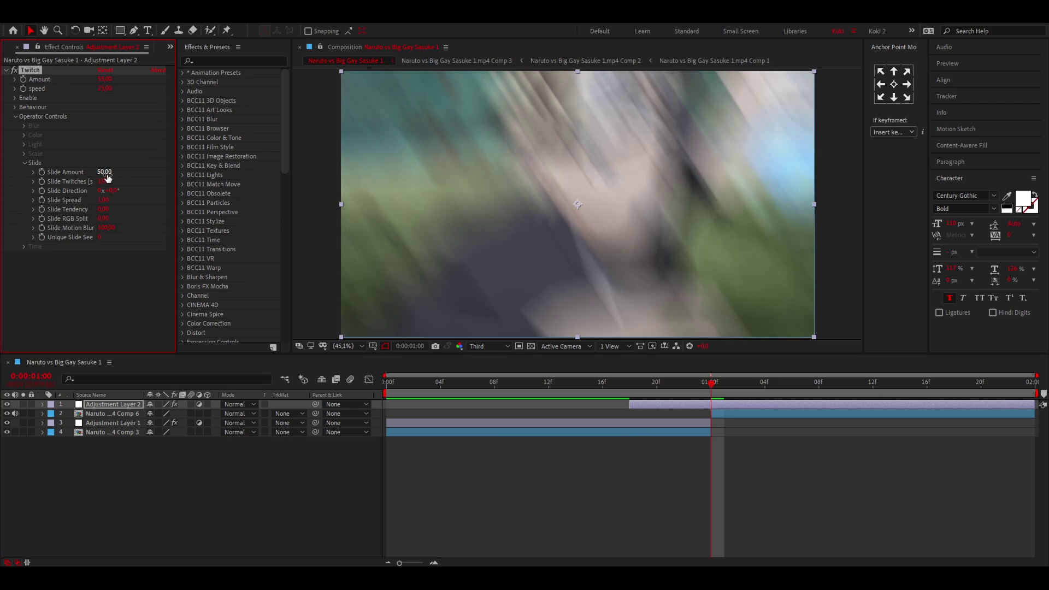
left_click(105, 172)
type("75")
key("Return")
Step: Set Slide Spread to 0.3, increase the Slide RGB Split, and lower the Slide Motion Blur on the second Twitch
left_click(102, 201)
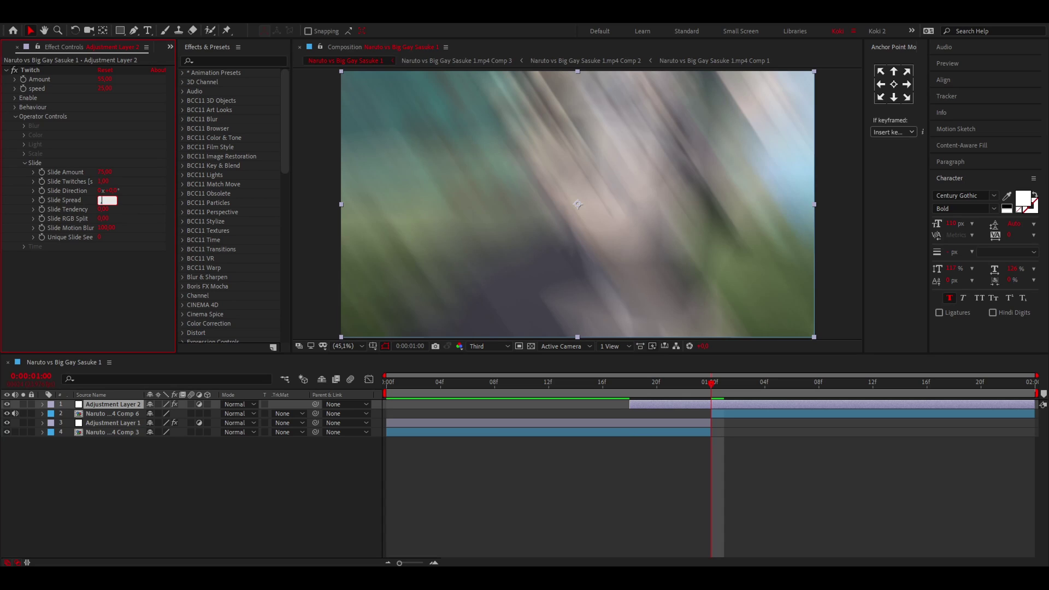
type(".3")
key("Return")
left_click_drag(102, 218, 122, 218)
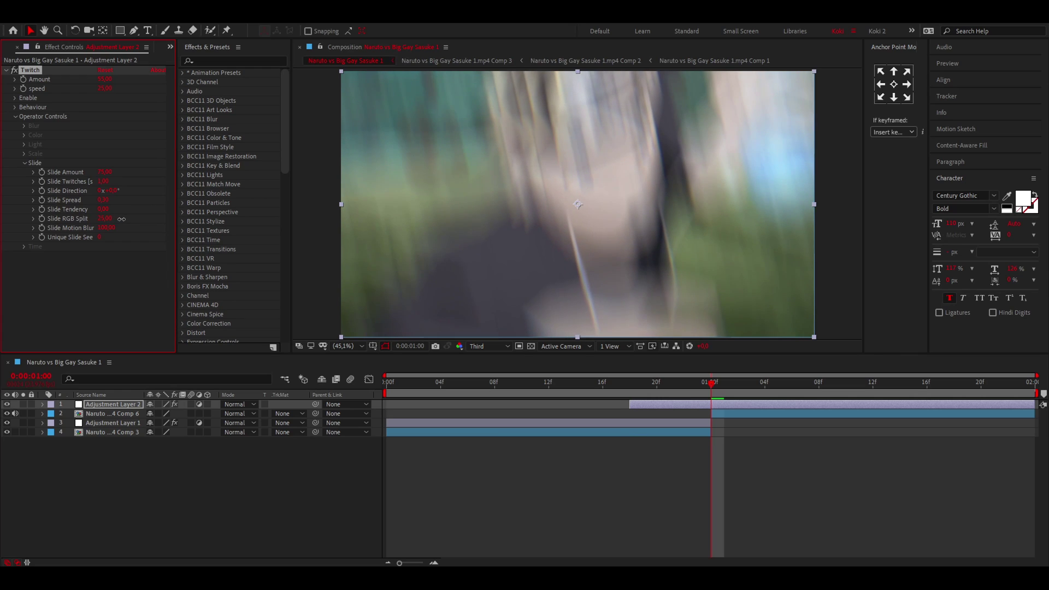
left_click_drag(121, 218, 130, 220)
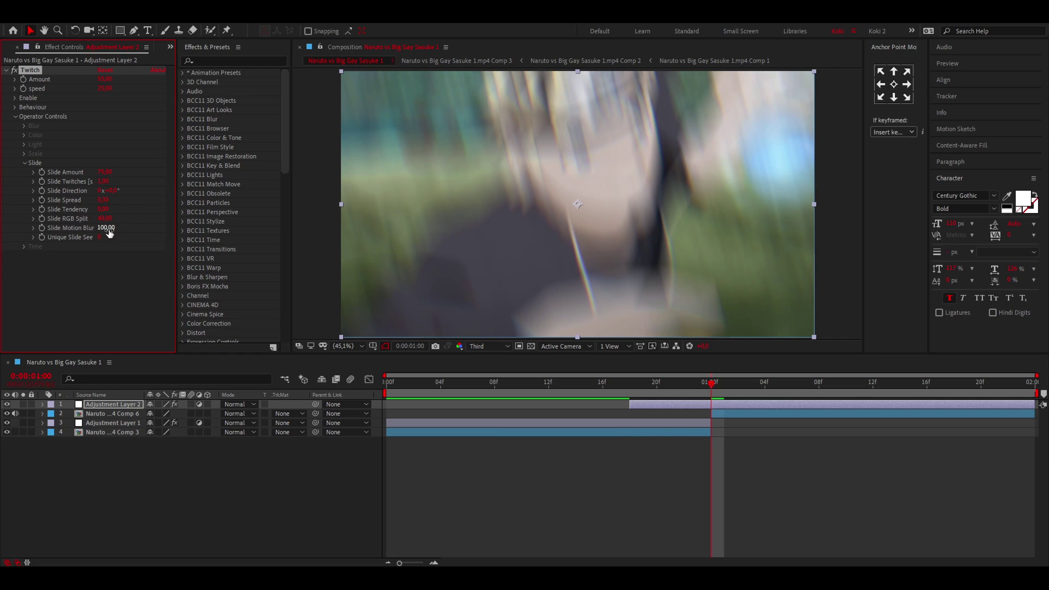
left_click_drag(111, 231, 70, 234)
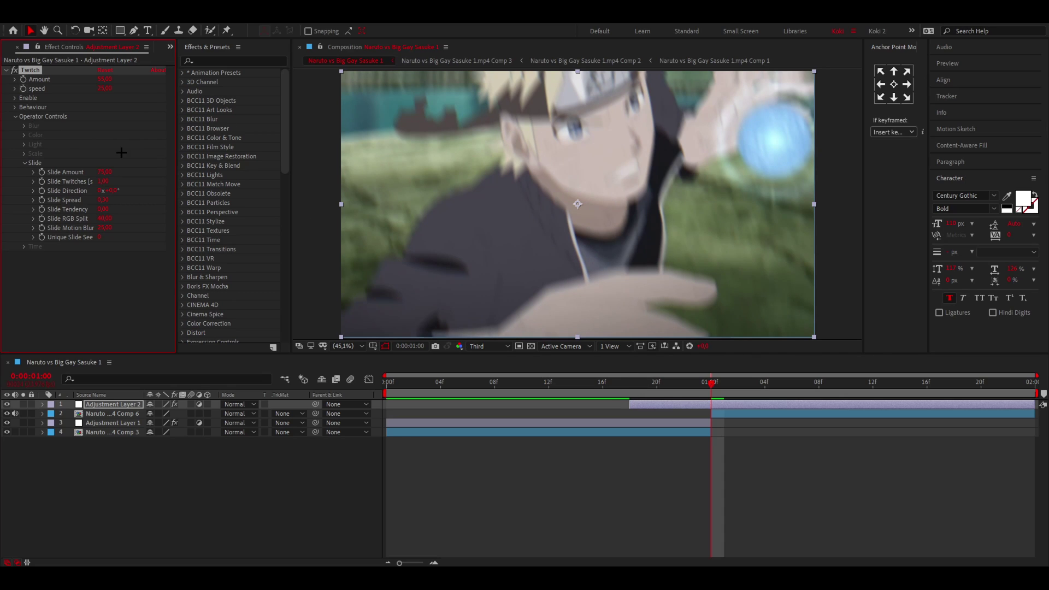
Step: Keyframe the second Twitch's Amount at 55 on the cut at 0:00:01:00 and at 0 at 0:00:02:00
left_click(709, 397)
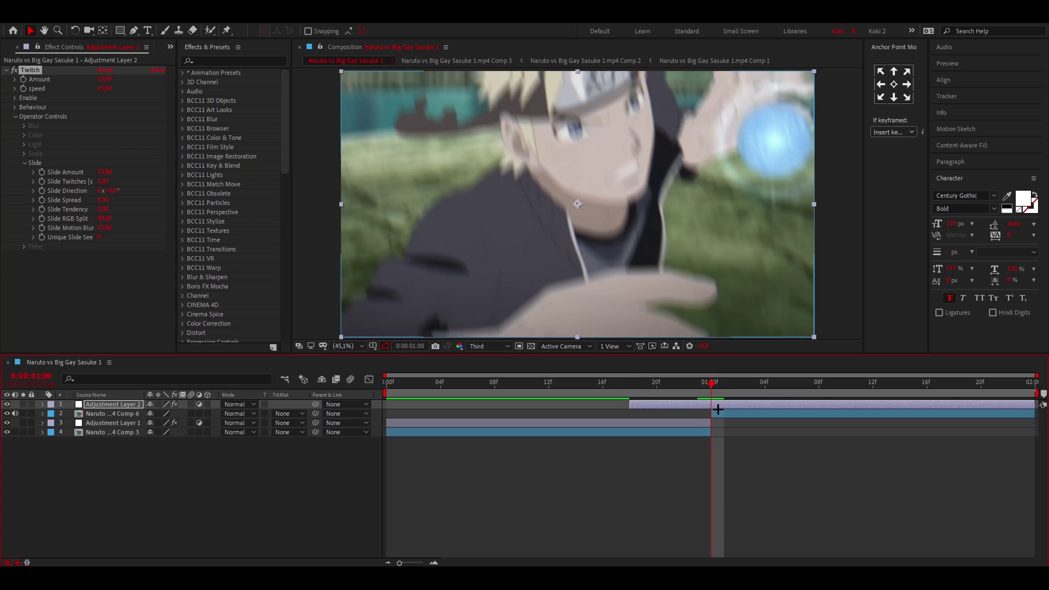
left_click(20, 77)
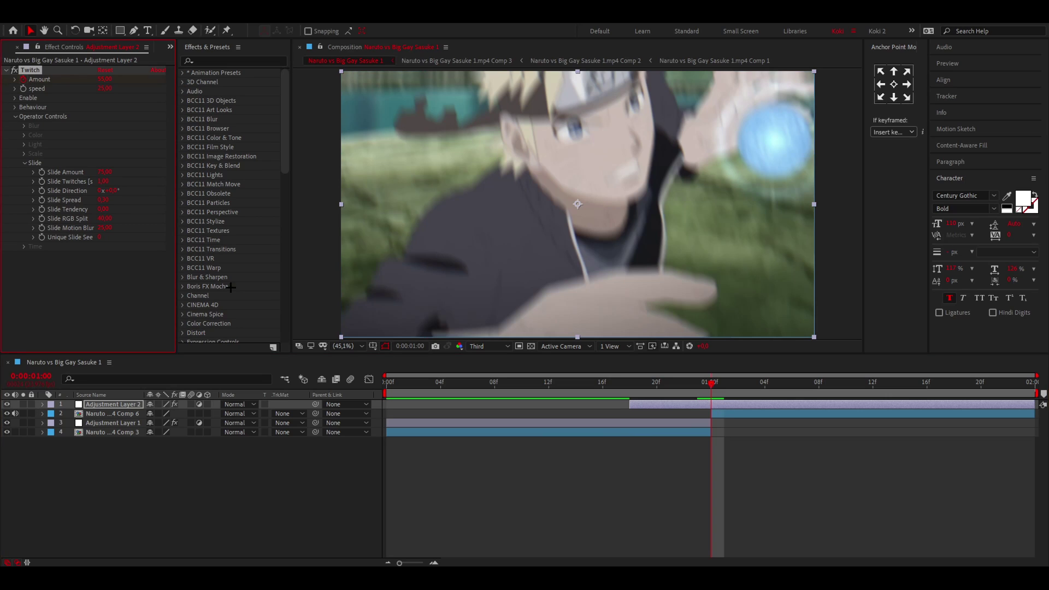
key("u")
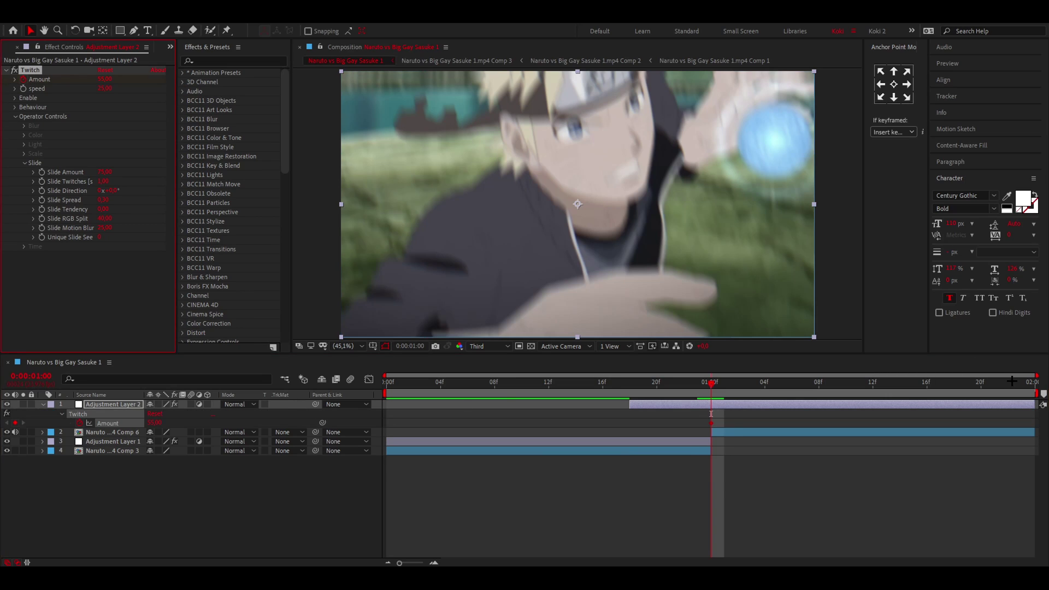
left_click(1021, 382)
key("Page_Down")
left_click(155, 422)
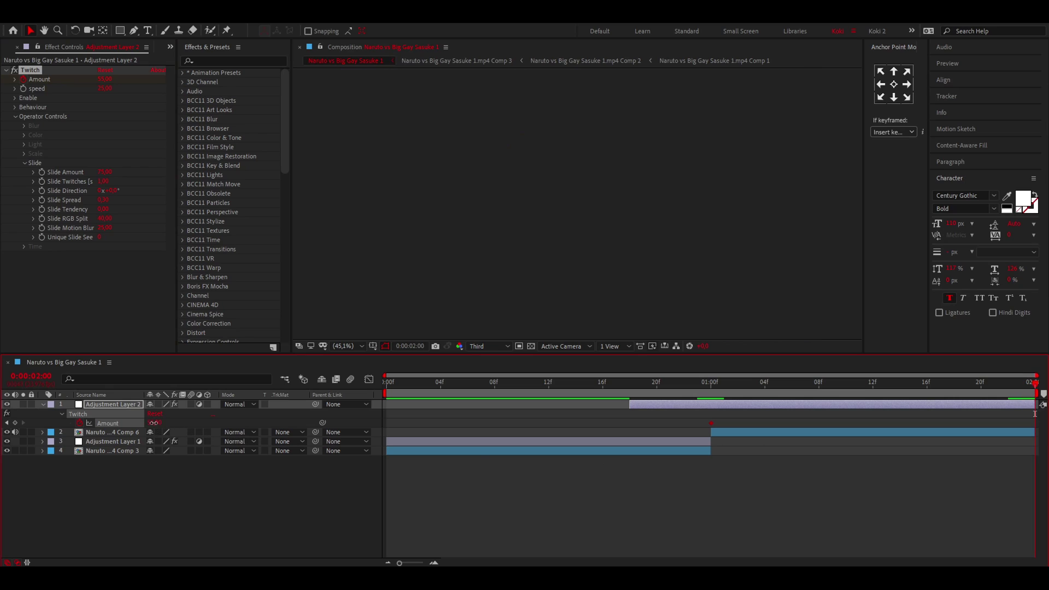
type("0")
Step: Add a Twitch Amount keyframe of 0 at 0:00:00:18, where the second adjustment layer begins
left_click(632, 385)
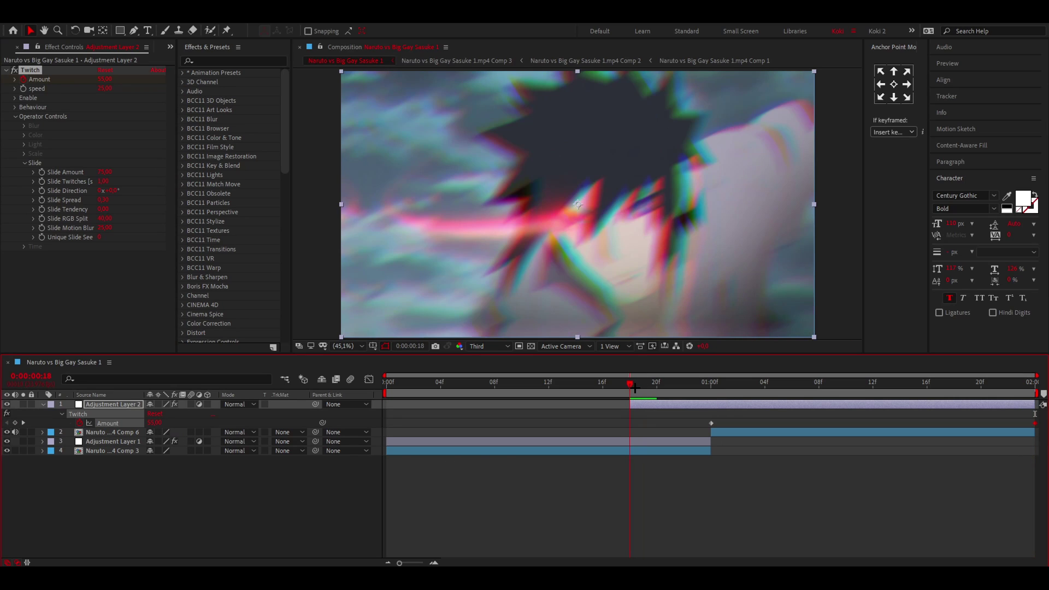
left_click(155, 422)
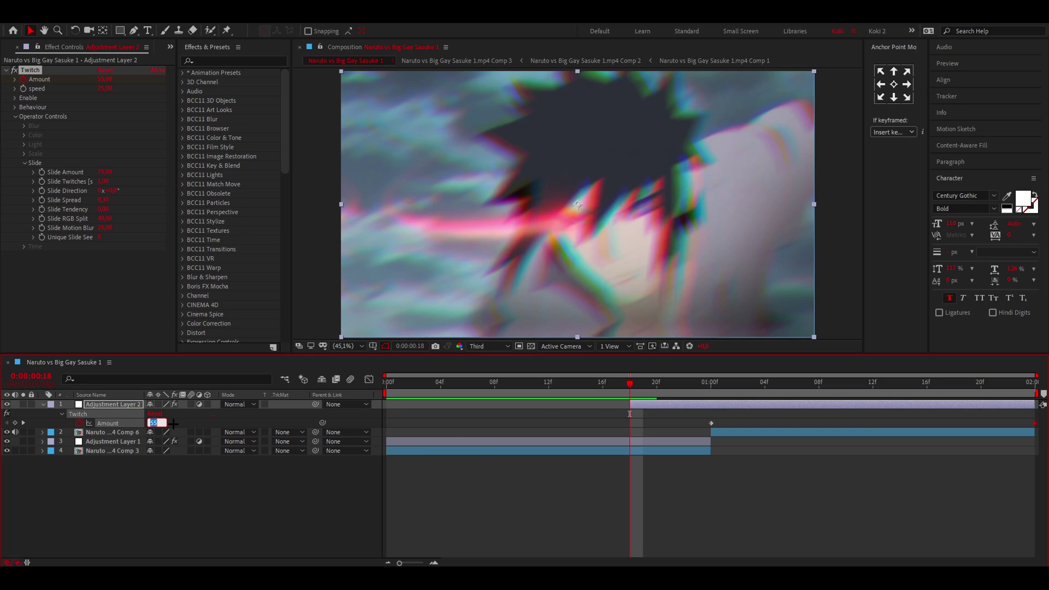
type("0")
key("Return")
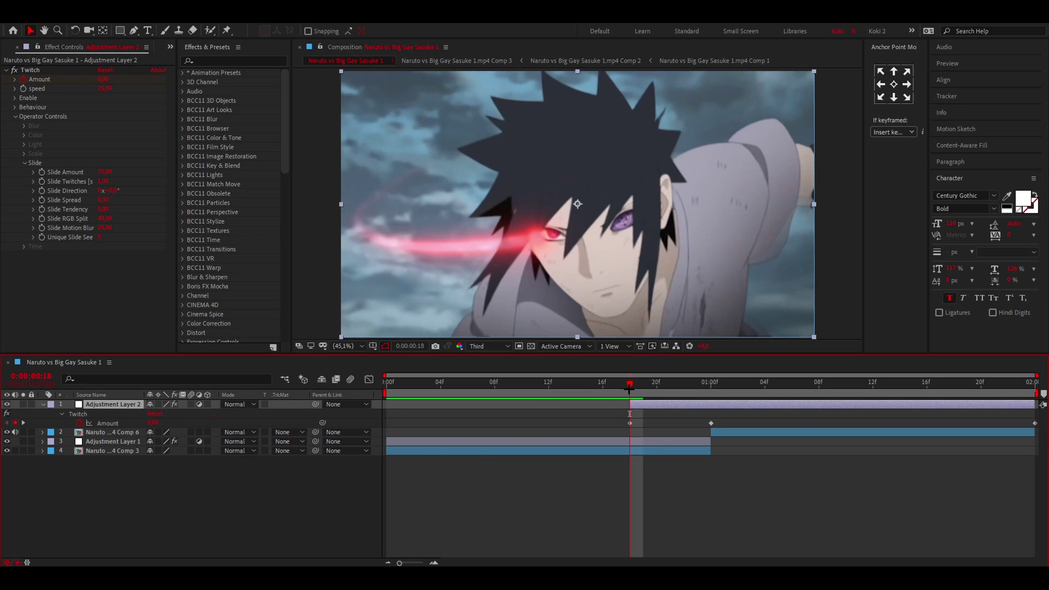
Step: Easy-ease the second layer's three Amount keyframes and shape their graph into a sharp peak at 0:00:01:00 with a quick falloff
left_click_drag(629, 387, 712, 431)
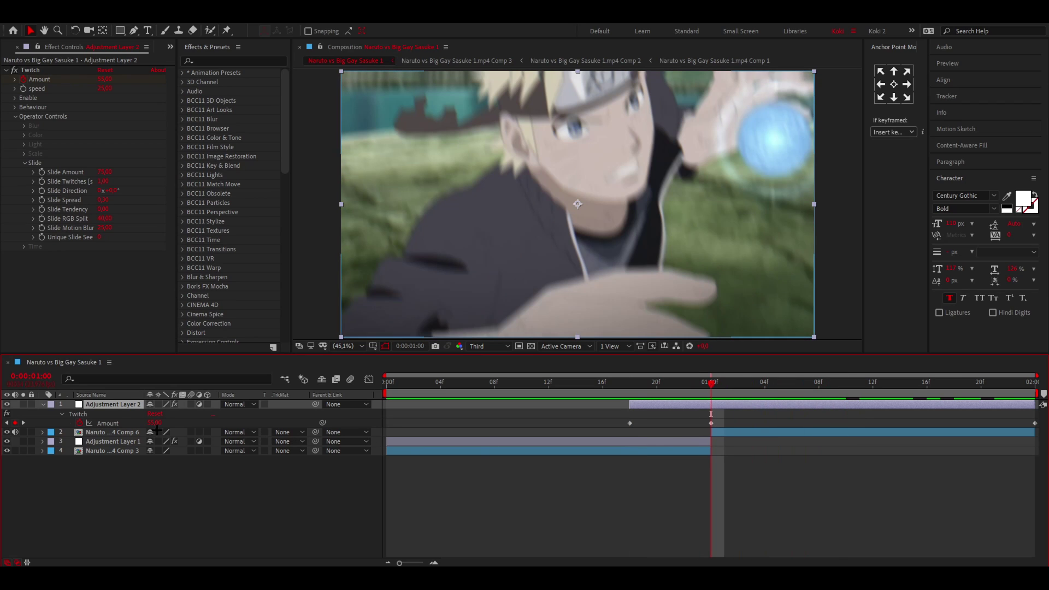
left_click(119, 421)
left_click_drag(609, 419, 1041, 426)
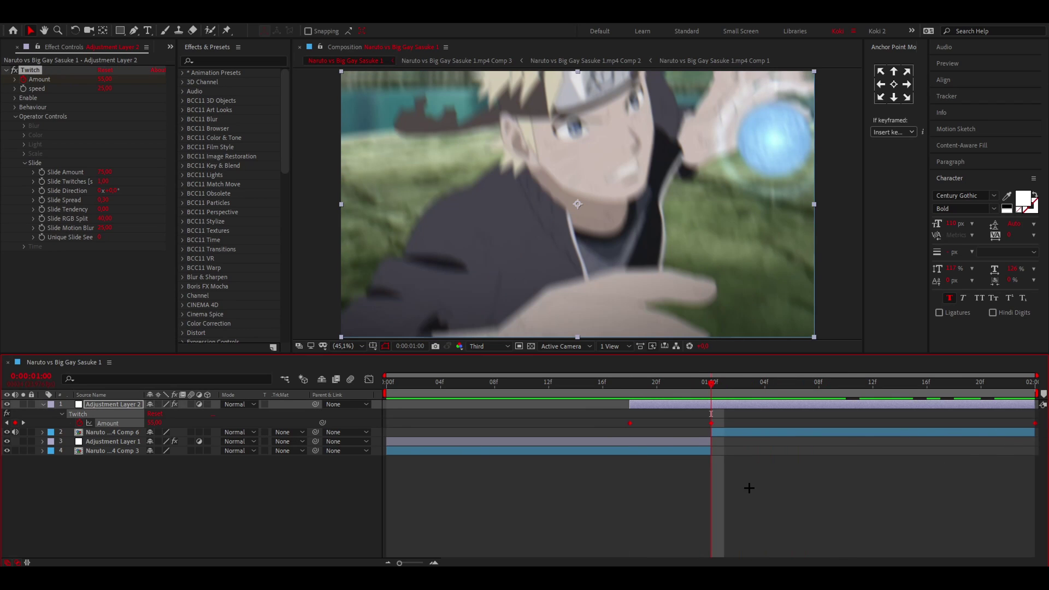
key("F9")
left_click(369, 379)
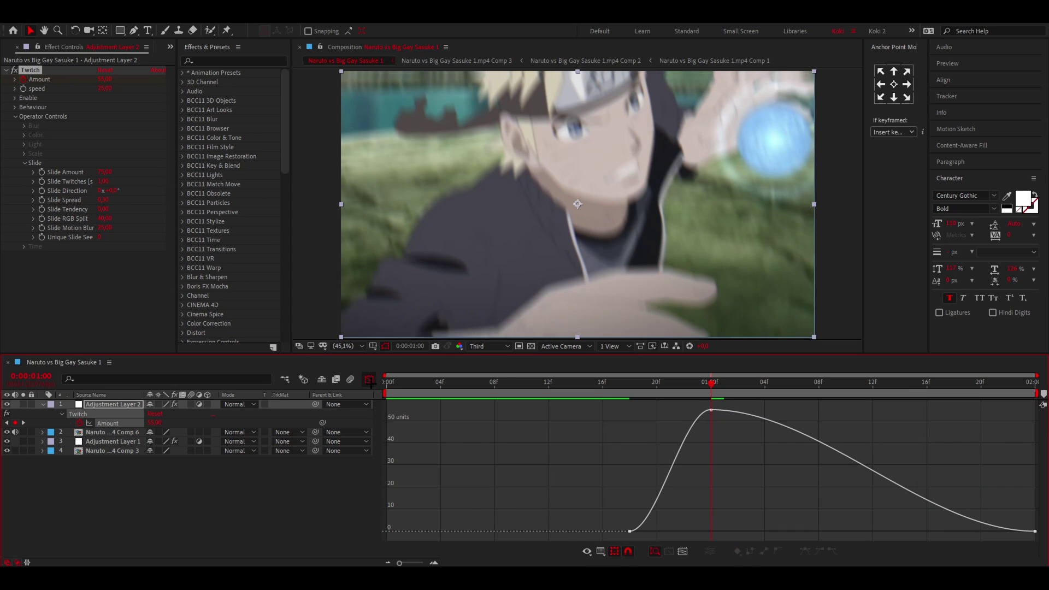
left_click_drag(749, 438, 760, 487)
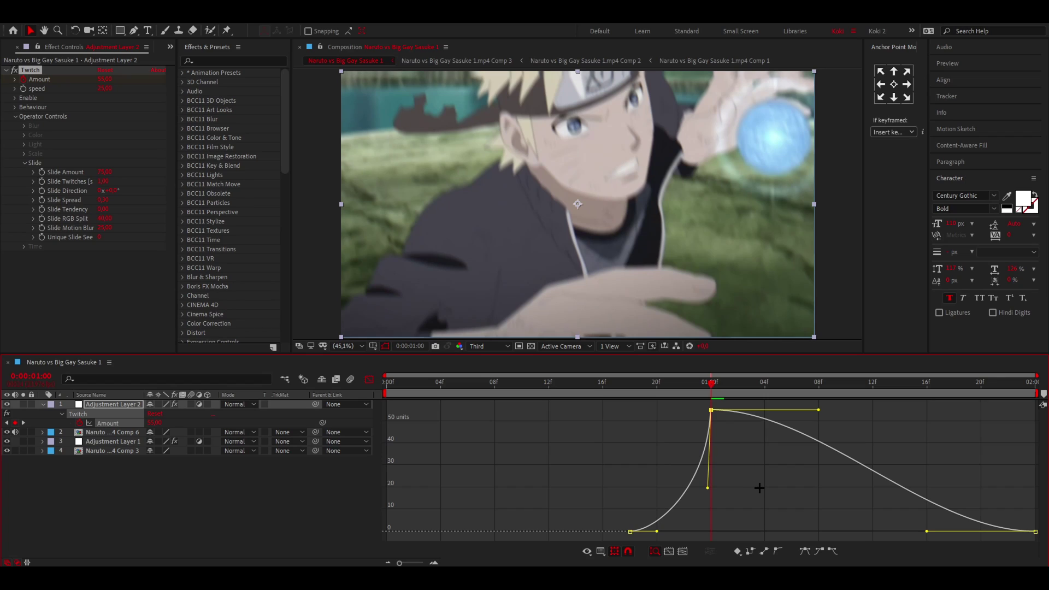
left_click_drag(817, 409, 713, 527)
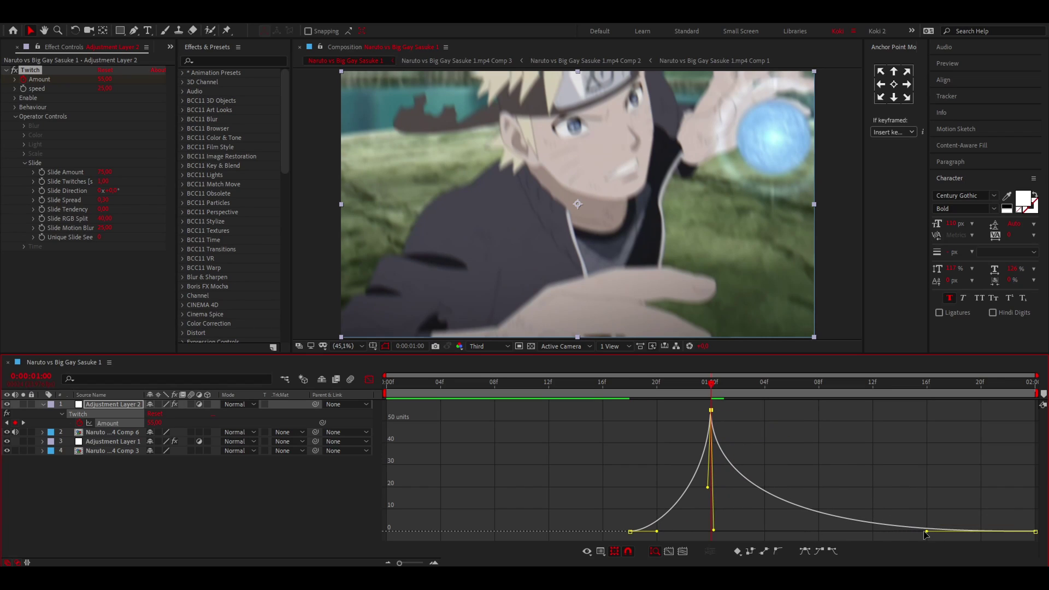
left_click_drag(926, 531, 670, 534)
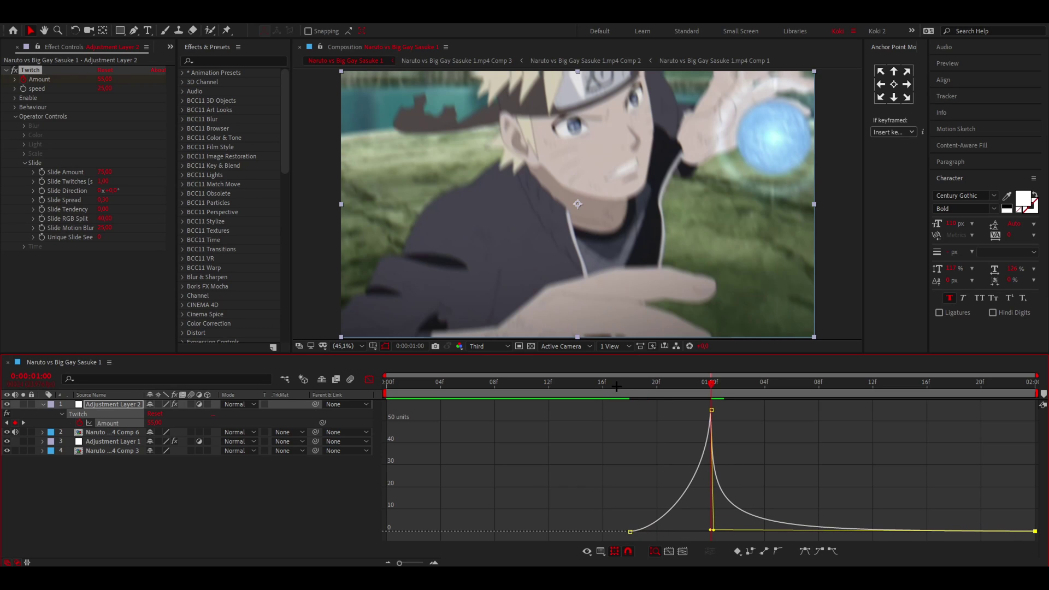
Step: Preview the transition between the two clips and close the graph editor
left_click_drag(616, 387, 630, 388)
key("space")
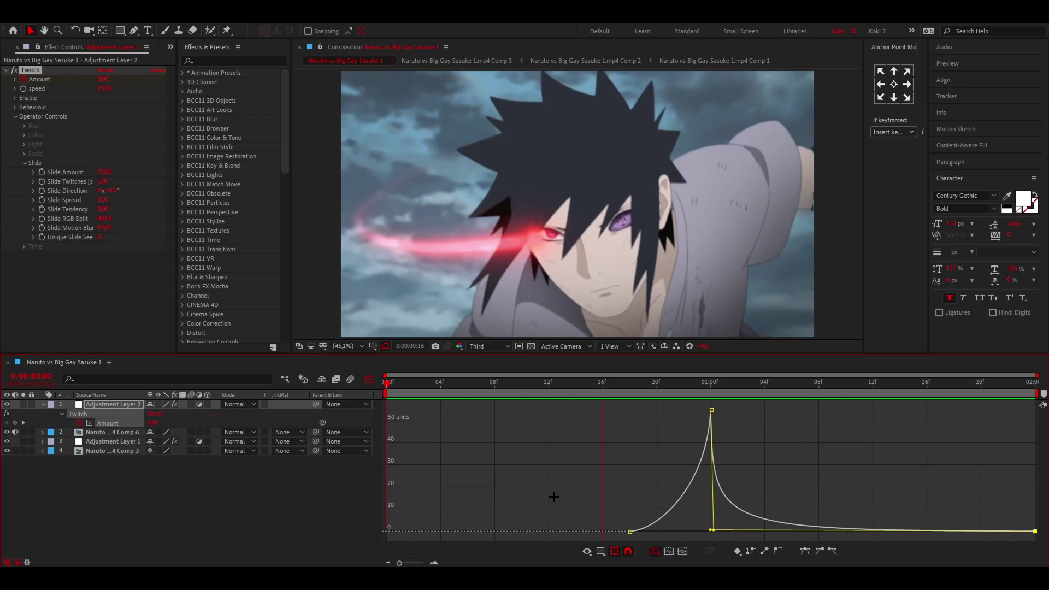
key("space")
key("shift+F3")
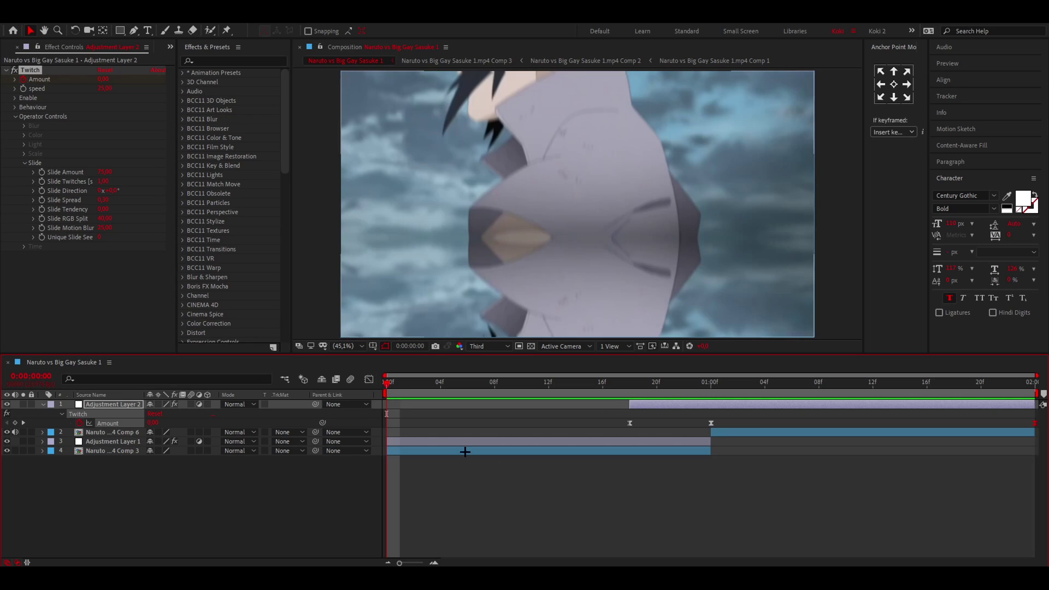
Step: Move the first adjustment layer's last Amount keyframe to frame 16 and trim the layer's end to match
left_click(613, 440)
key("u")
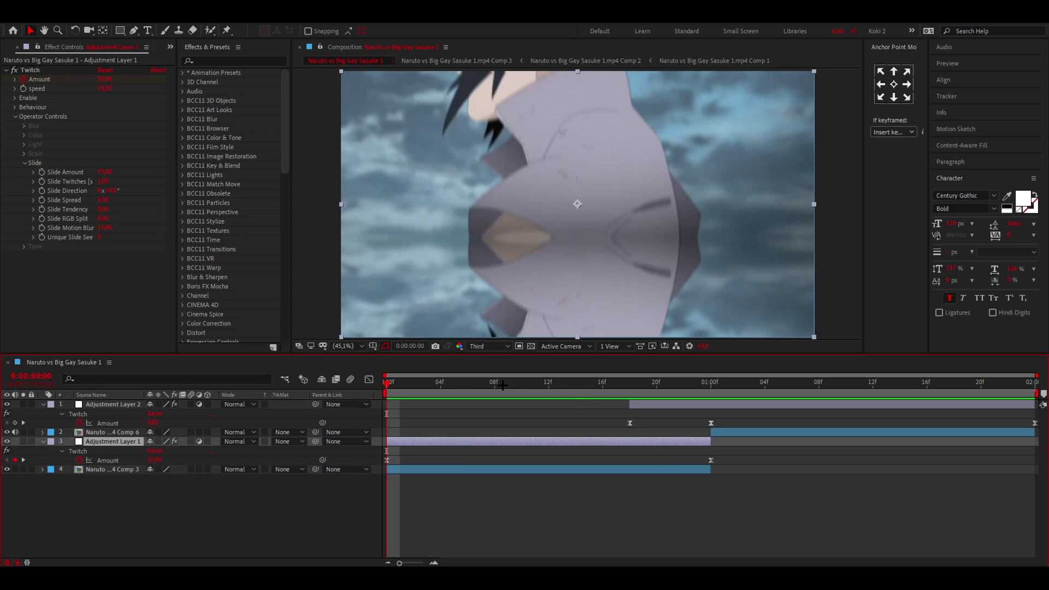
left_click_drag(502, 385, 630, 385)
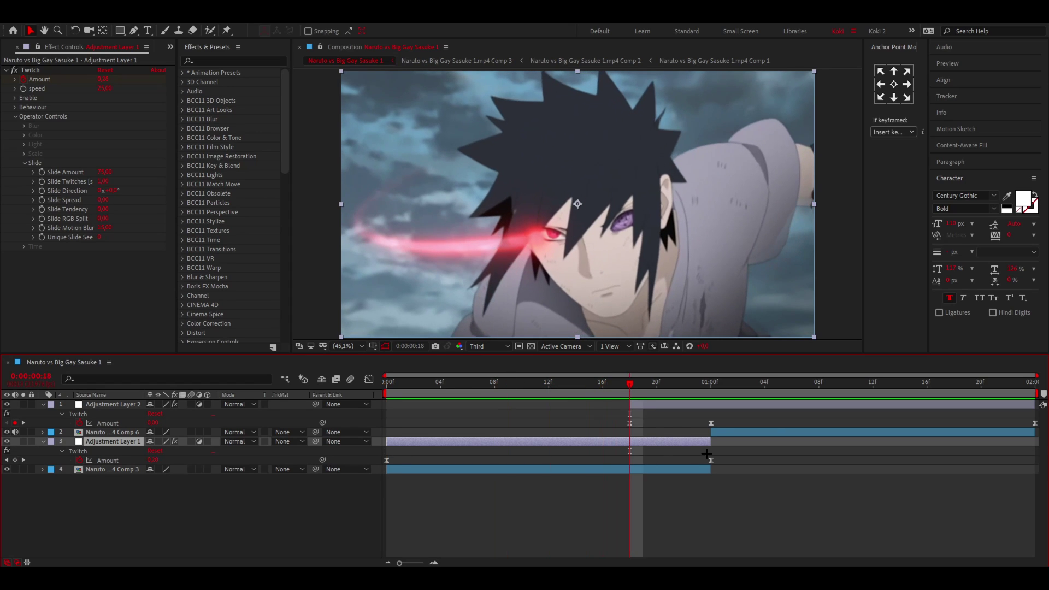
left_click_drag(711, 459, 603, 460)
left_click_drag(710, 440, 602, 442)
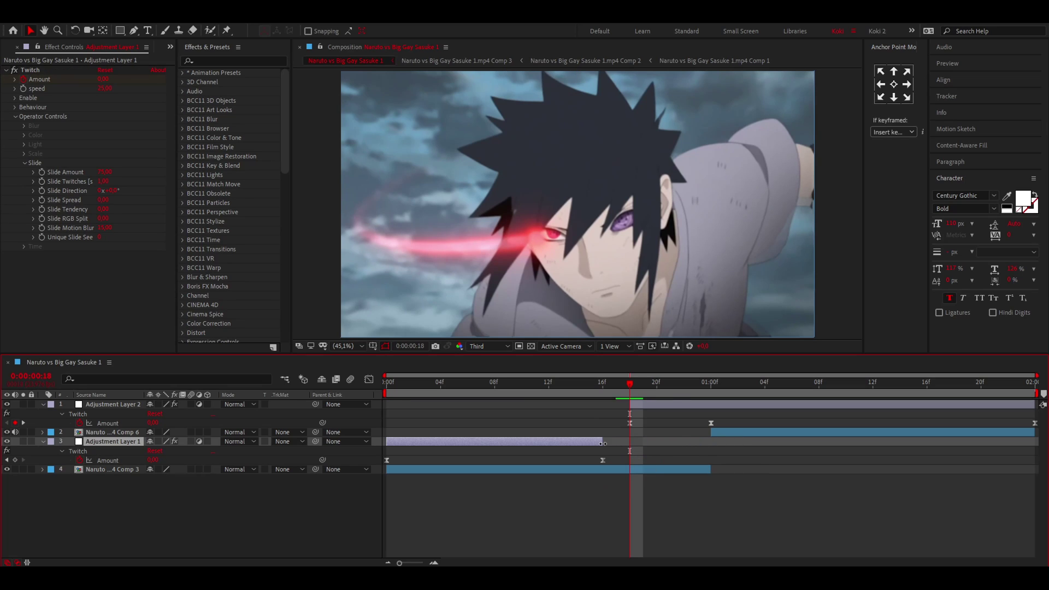
Step: Check the shortened Amount curve of the first adjustment layer and preview both twitches from the start
left_click(603, 460)
left_click(369, 379)
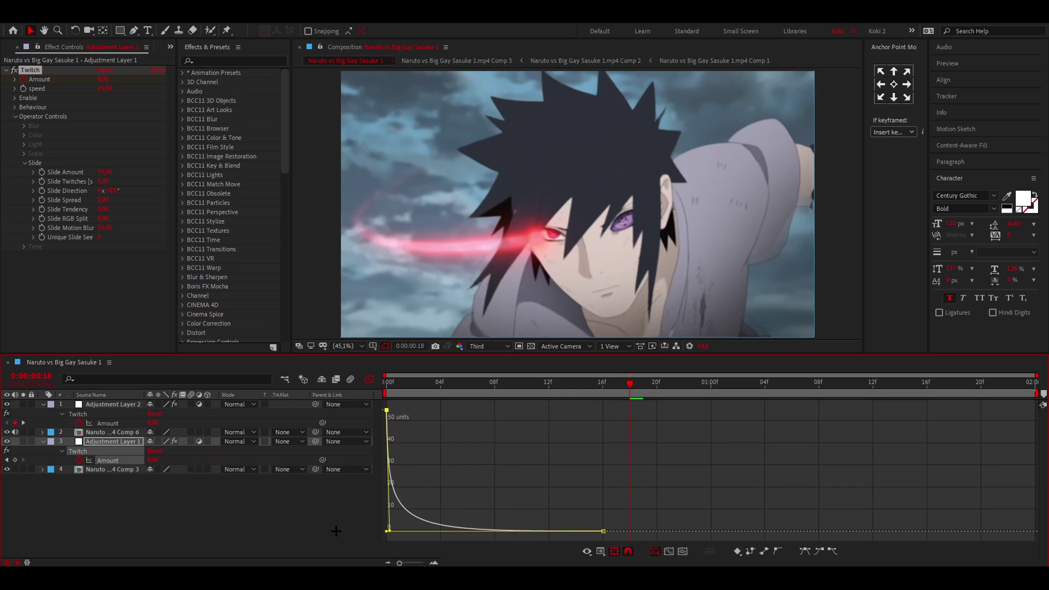
left_click(369, 379)
key("space")
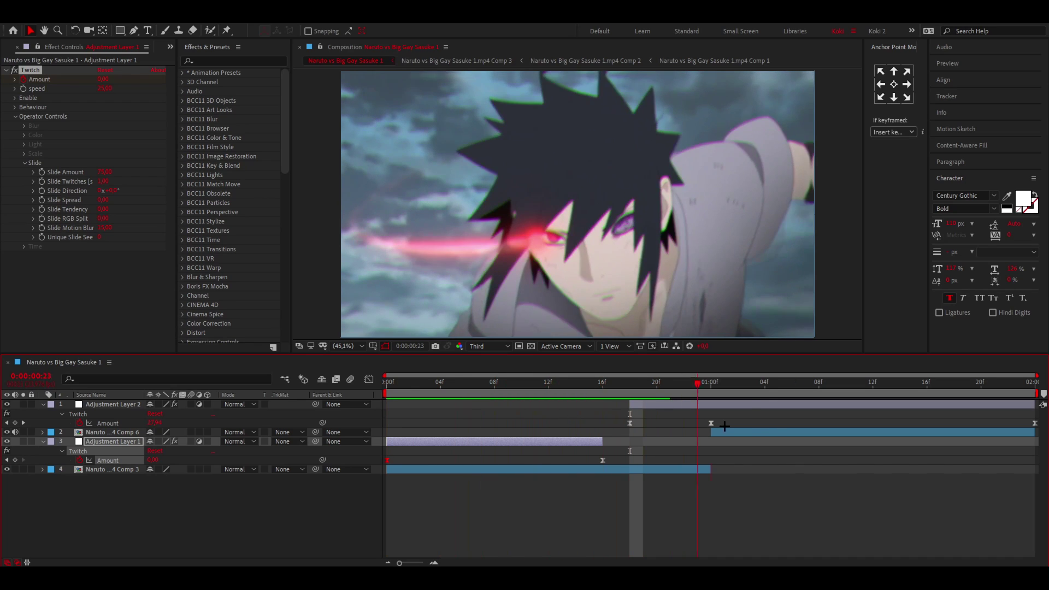
key("space")
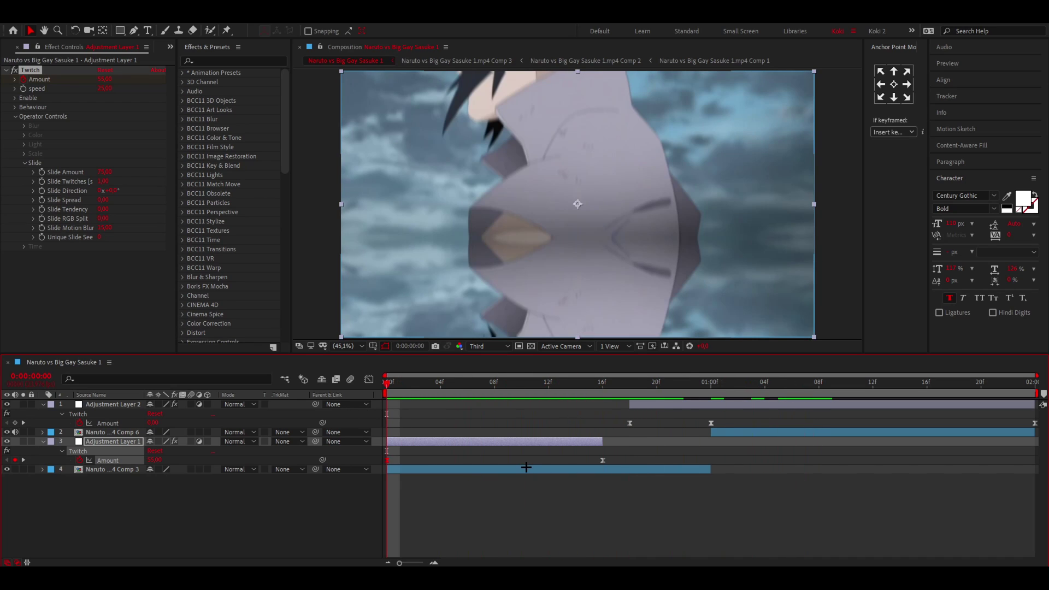
key("space")
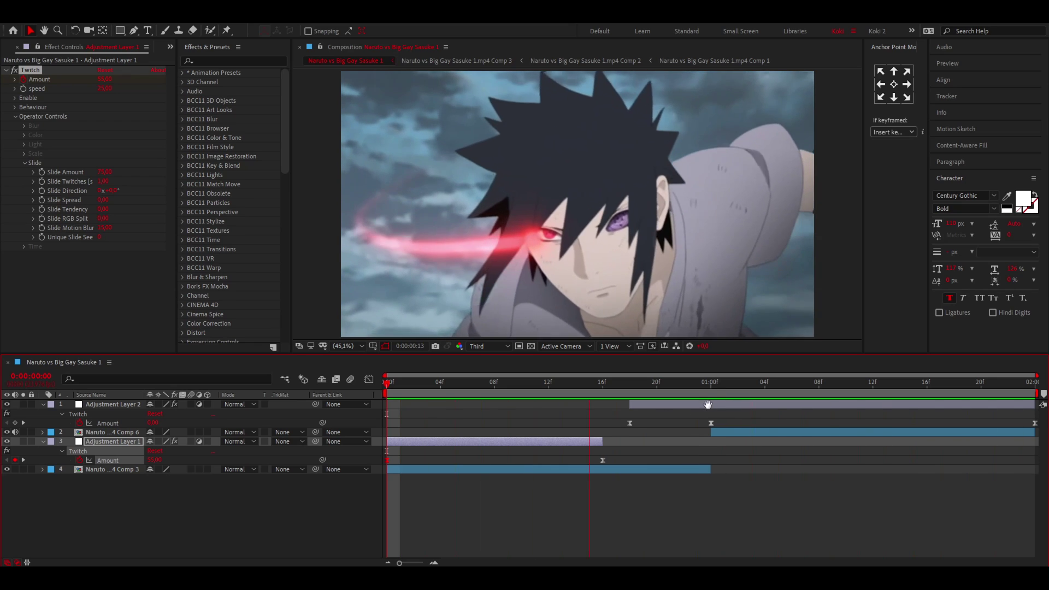
Step: Lower the second Twitch's Slide Spread to 0 and preview the whole sequence from the start
left_click(711, 384)
left_click(709, 422)
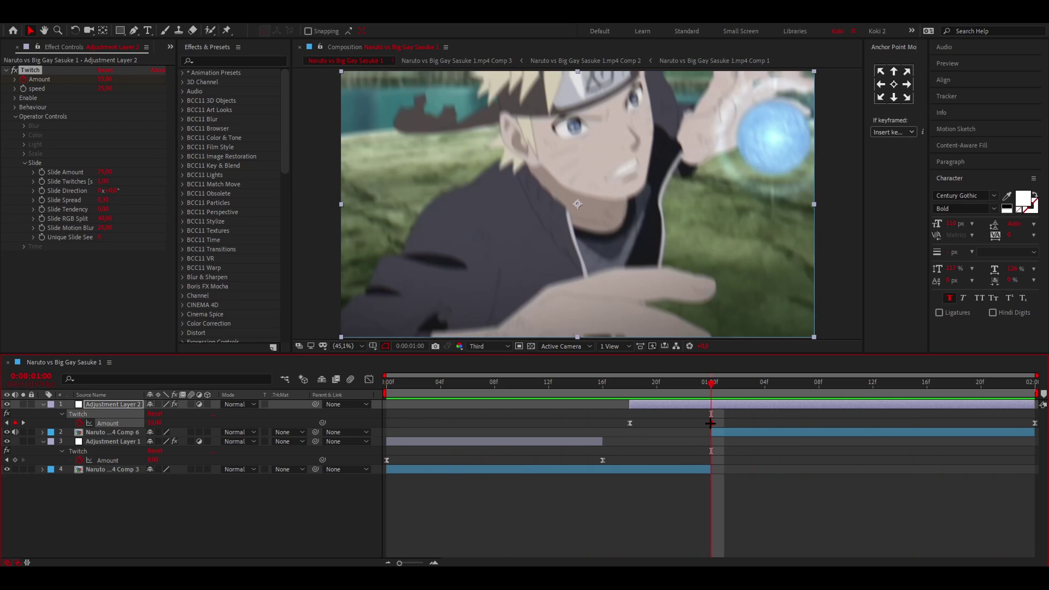
left_click_drag(102, 200, 79, 199)
key("space")
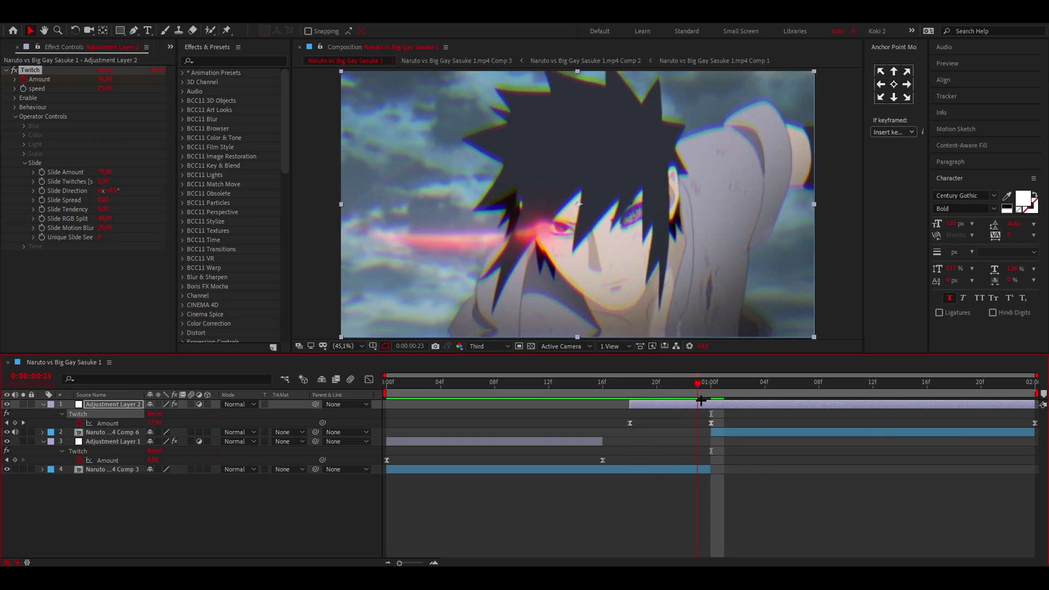
left_click_drag(384, 414, 377, 433)
key("space")
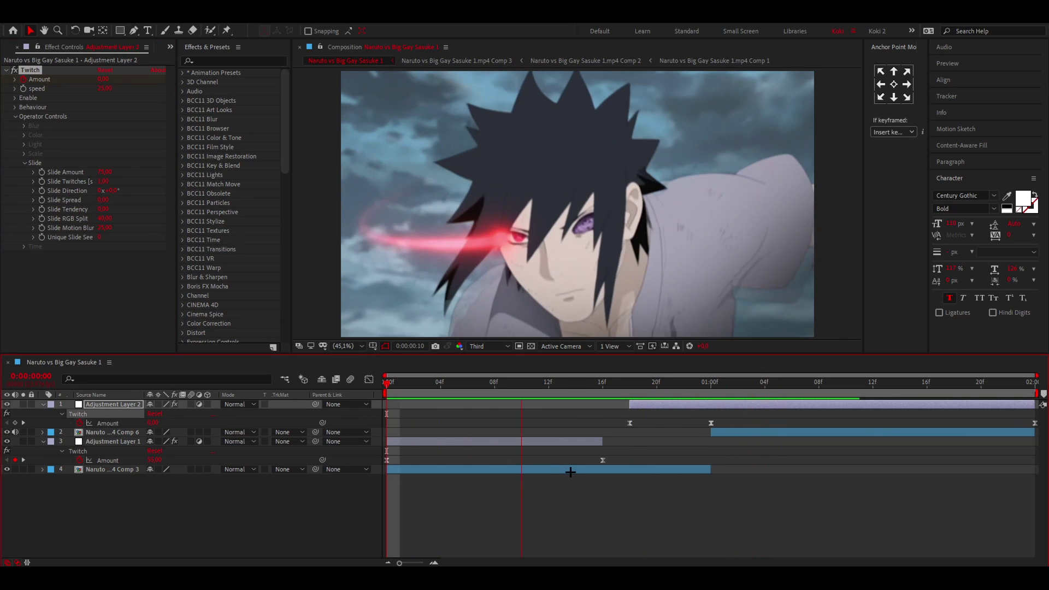